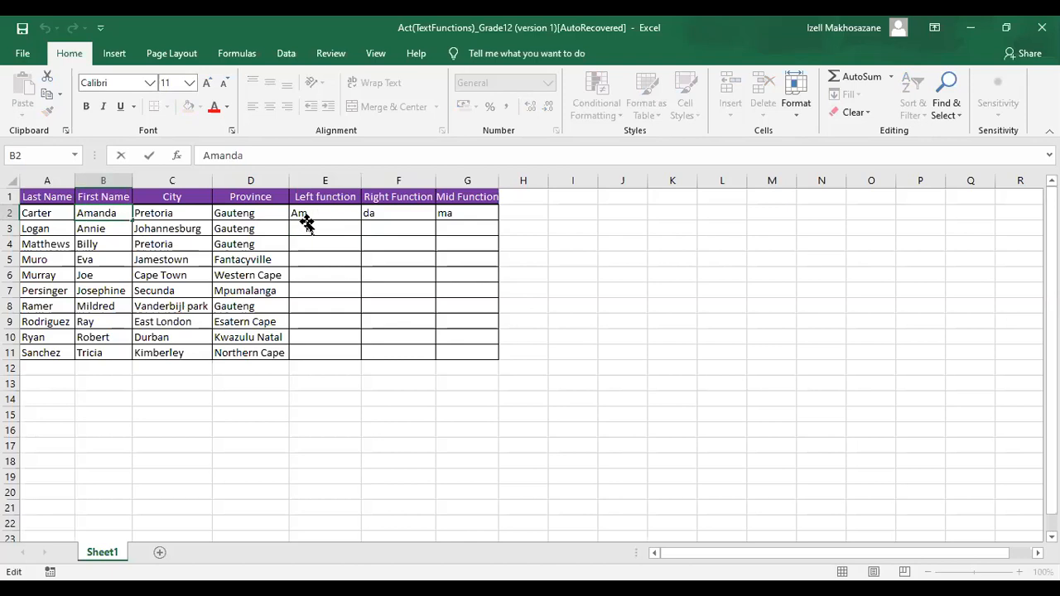
Examine the existing LEFT formula in cell E2
double_click(322, 215)
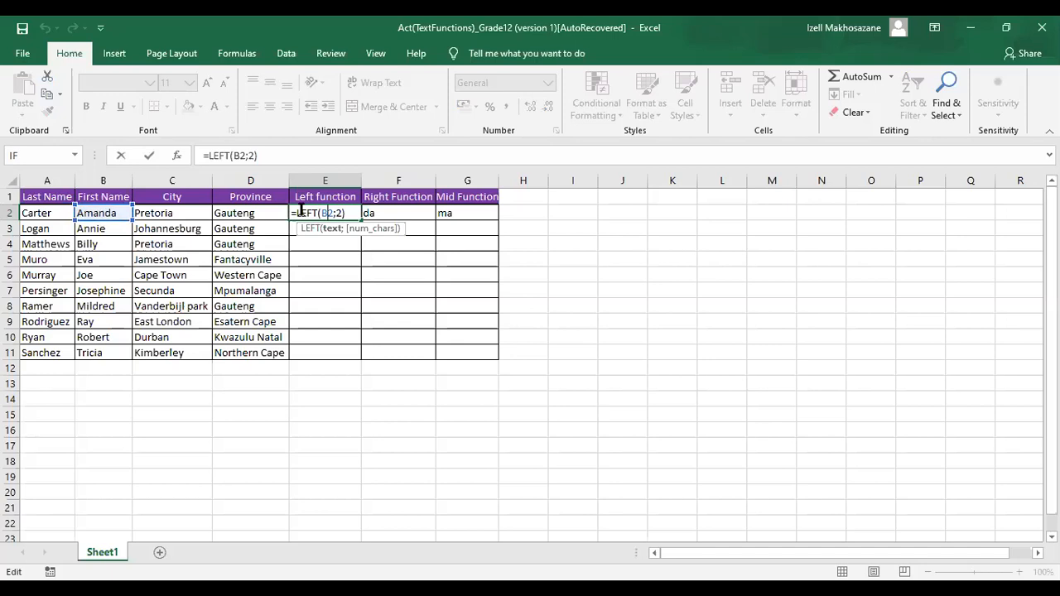
key("Return")
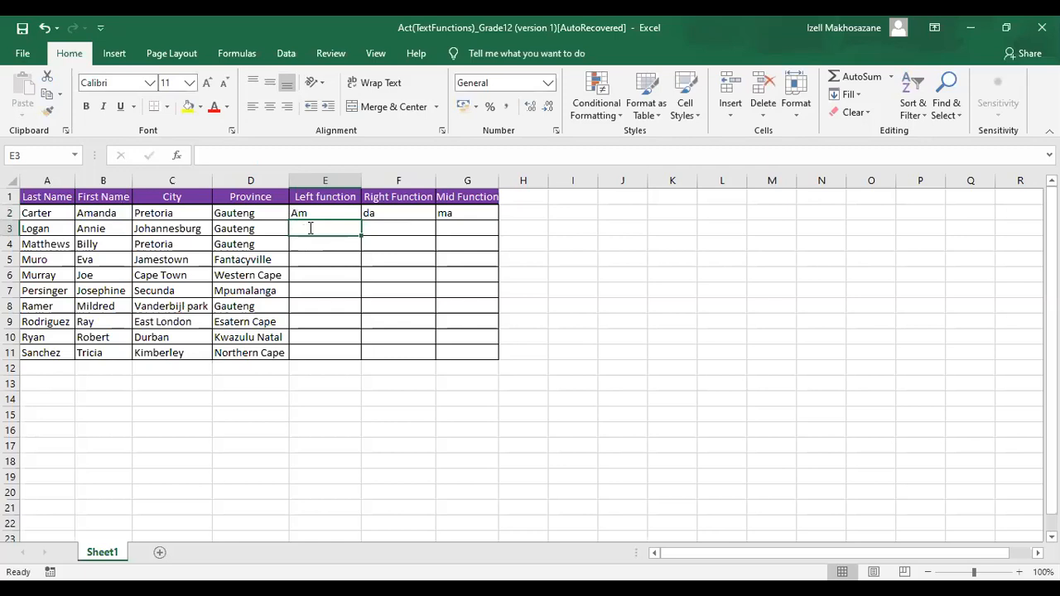
Write the formula =LEFT(B3,2) in cell E3 to extract the first two characters of the first name
double_click(310, 228)
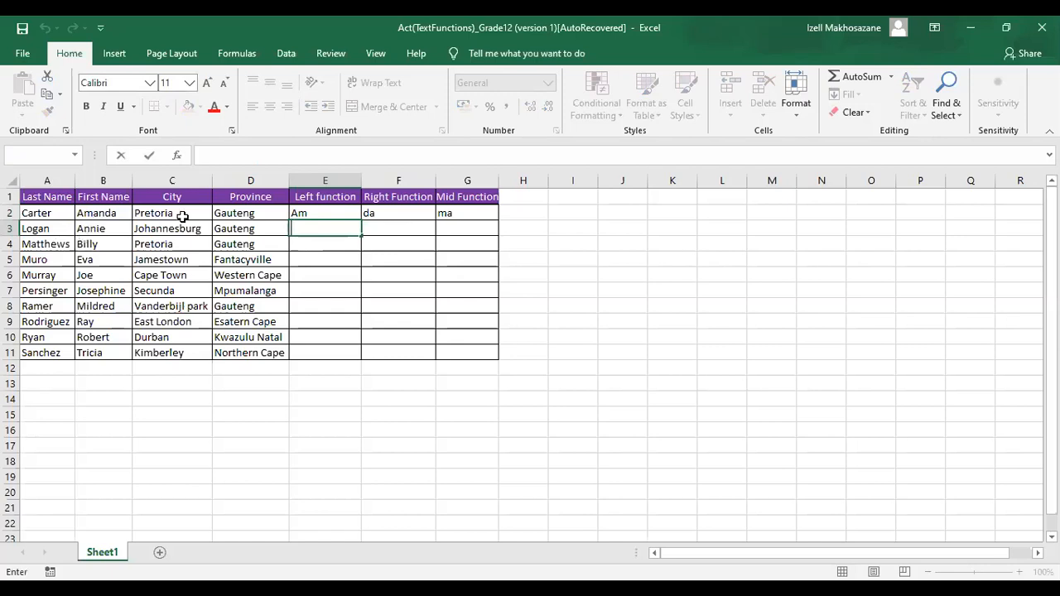
type("=")
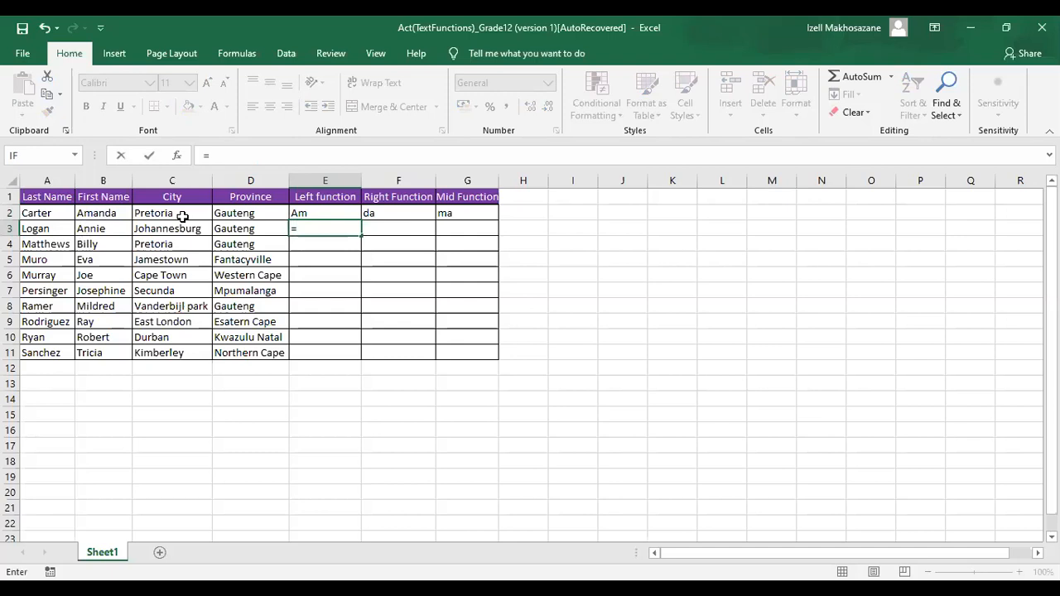
type("lef")
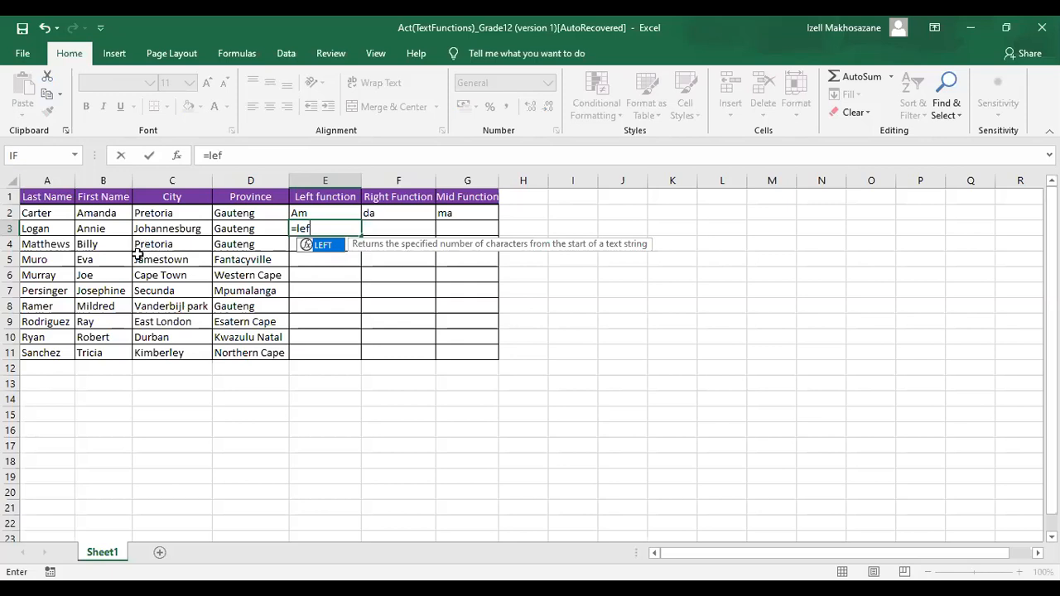
left_click(89, 231)
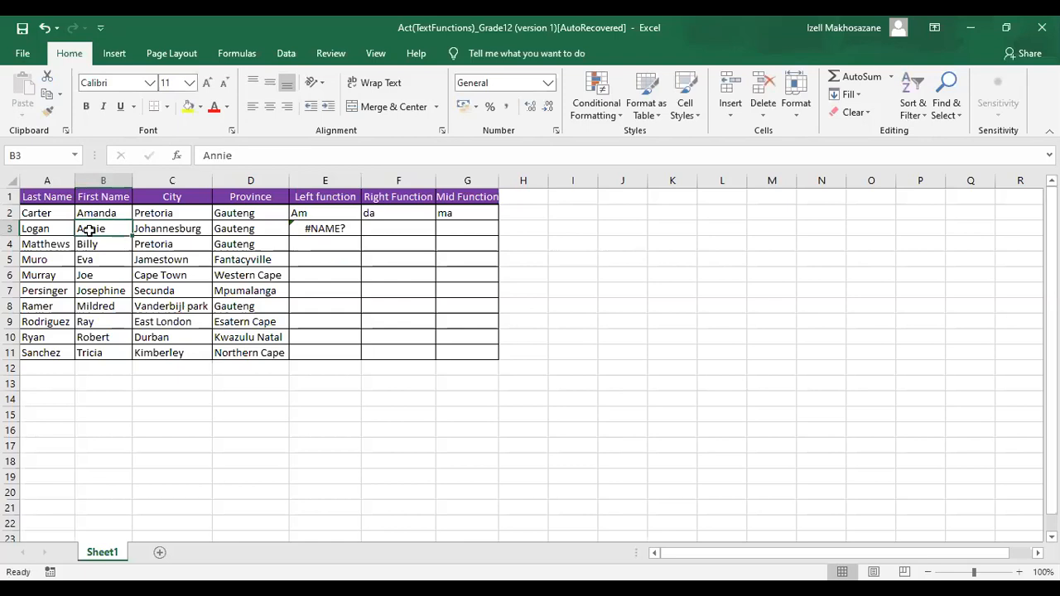
double_click(89, 231)
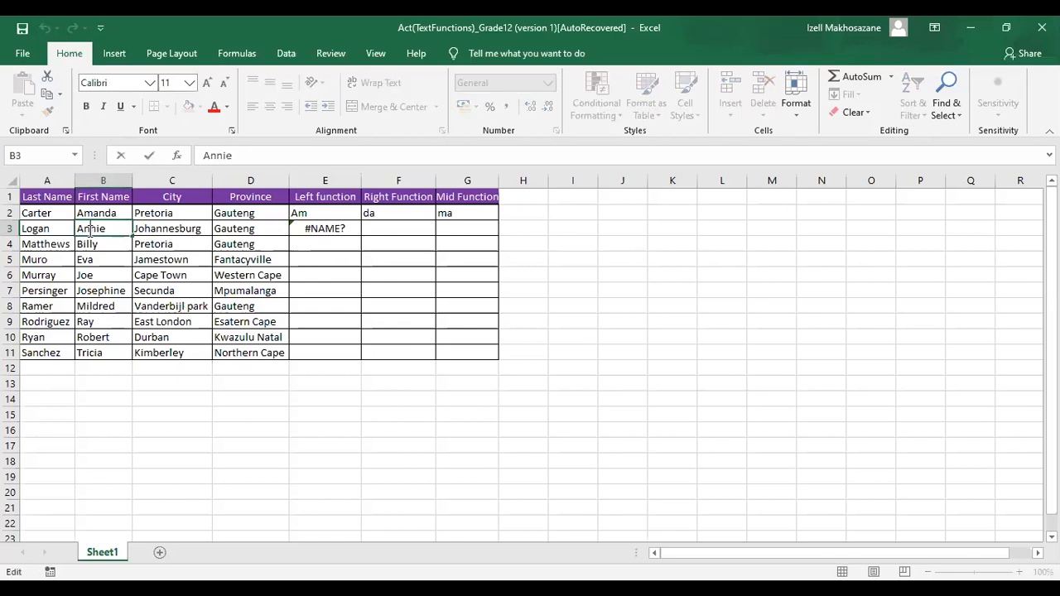
double_click(337, 231)
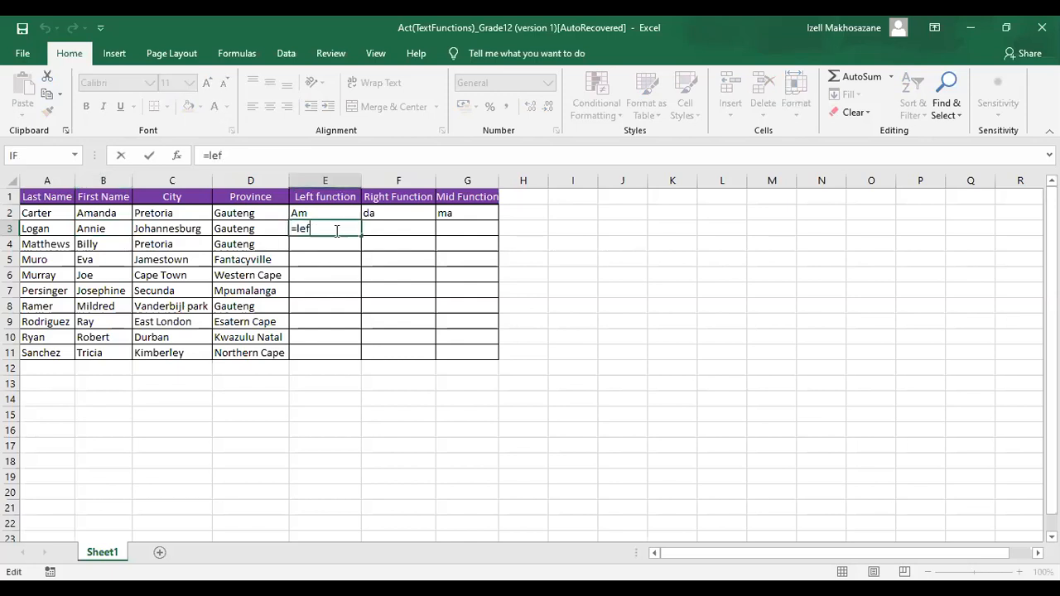
type("t")
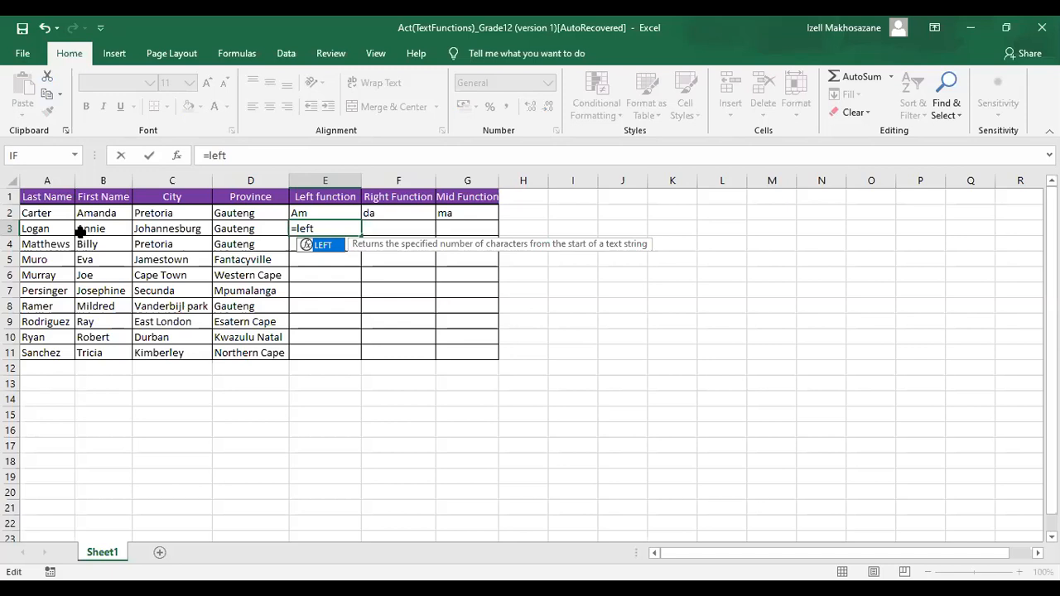
double_click(323, 245)
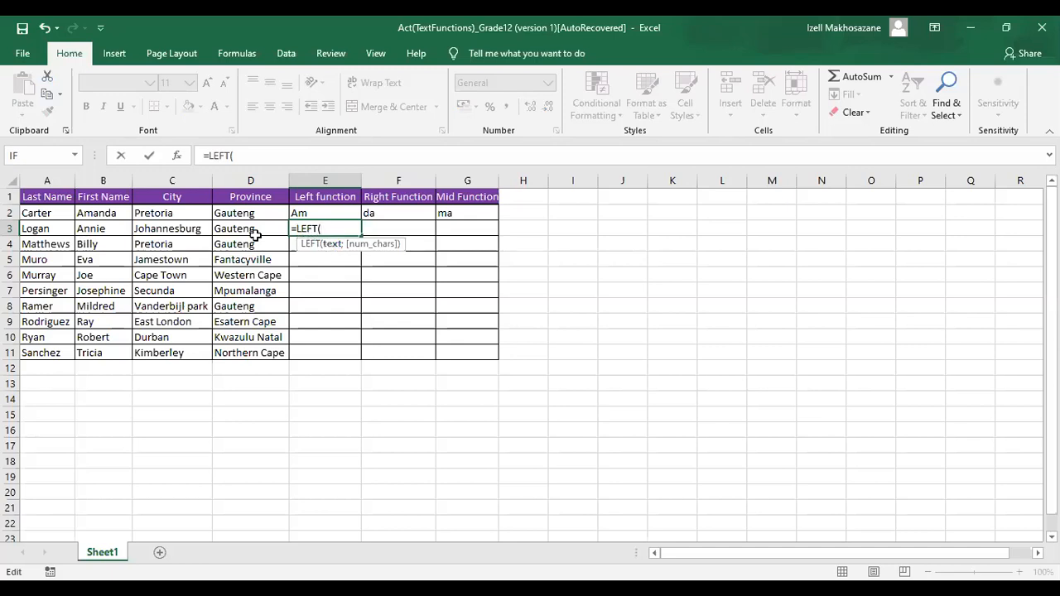
left_click(101, 229)
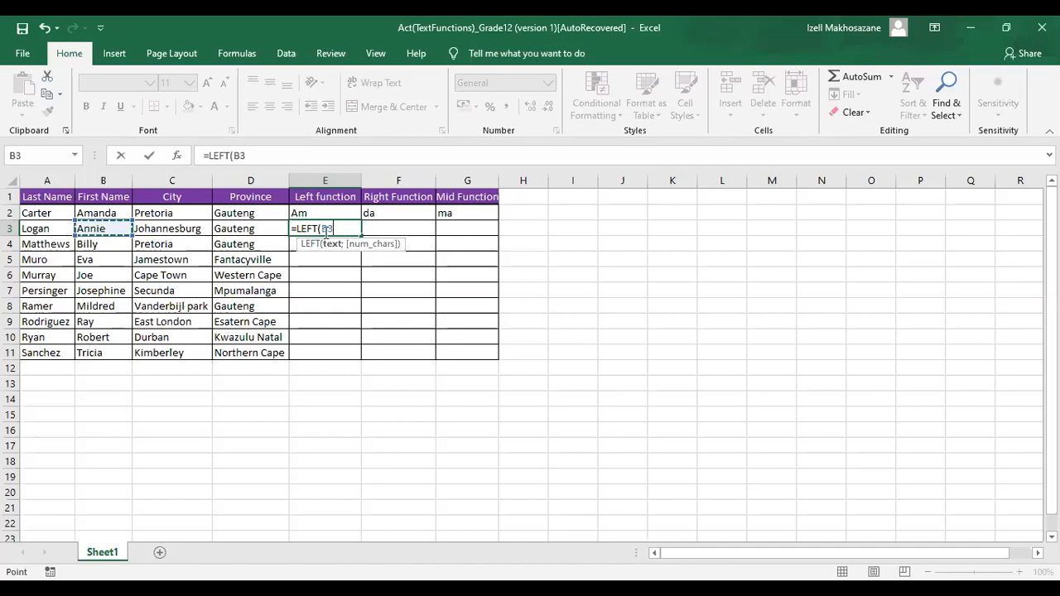
type(",2)")
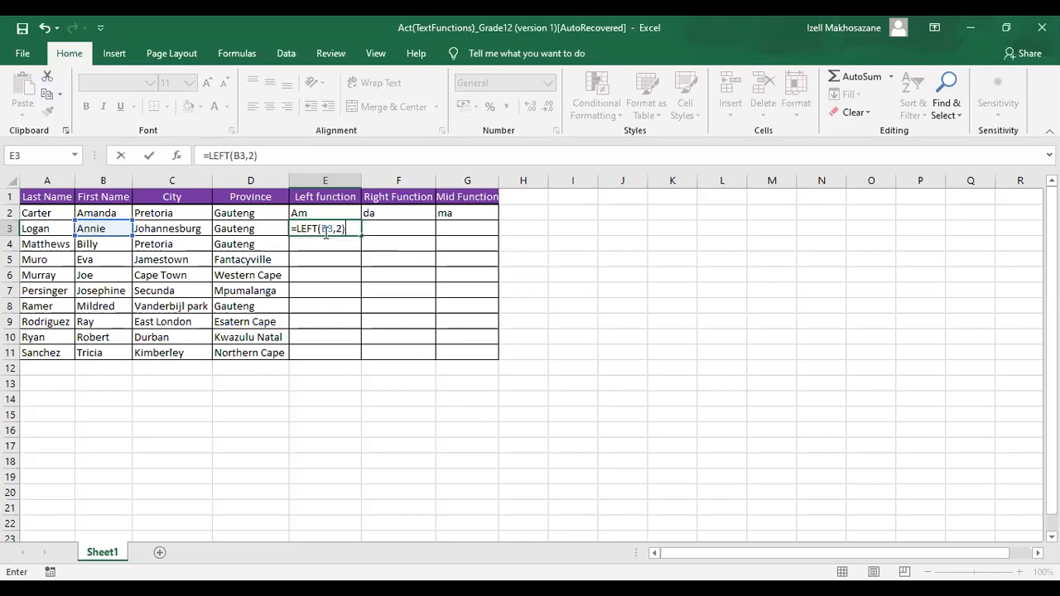
Replace the comma in E3's formula with a semicolon so it reads =LEFT(B3;2), and commit it
left_click(324, 230)
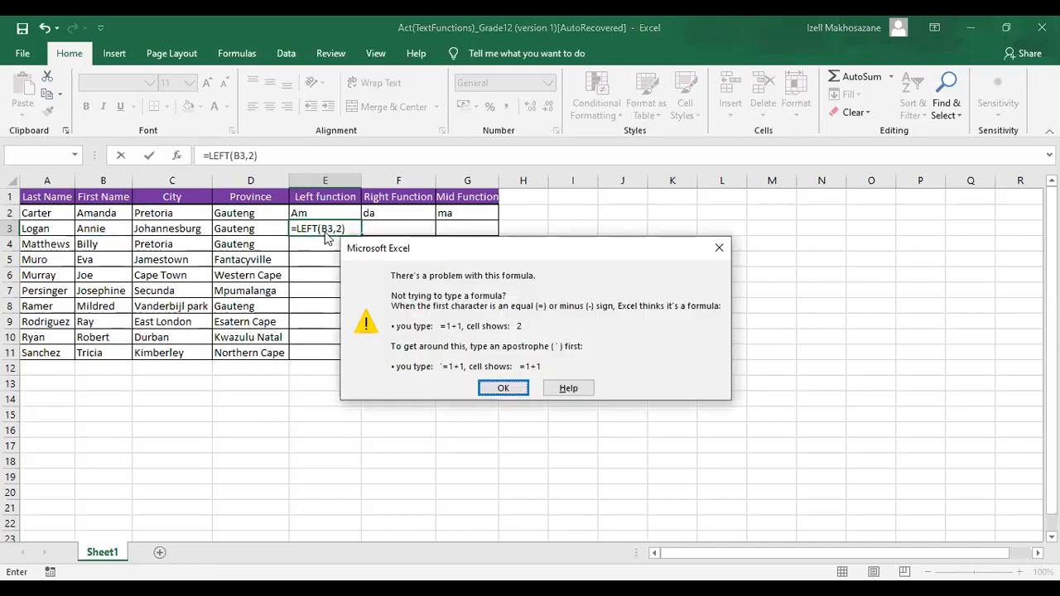
left_click(718, 259)
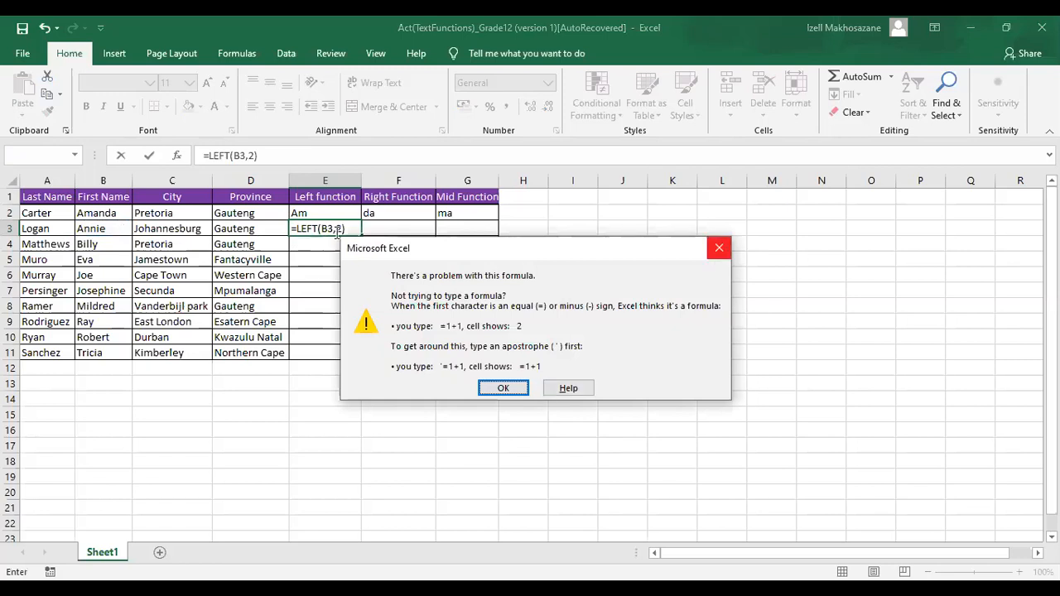
key("BackSpace")
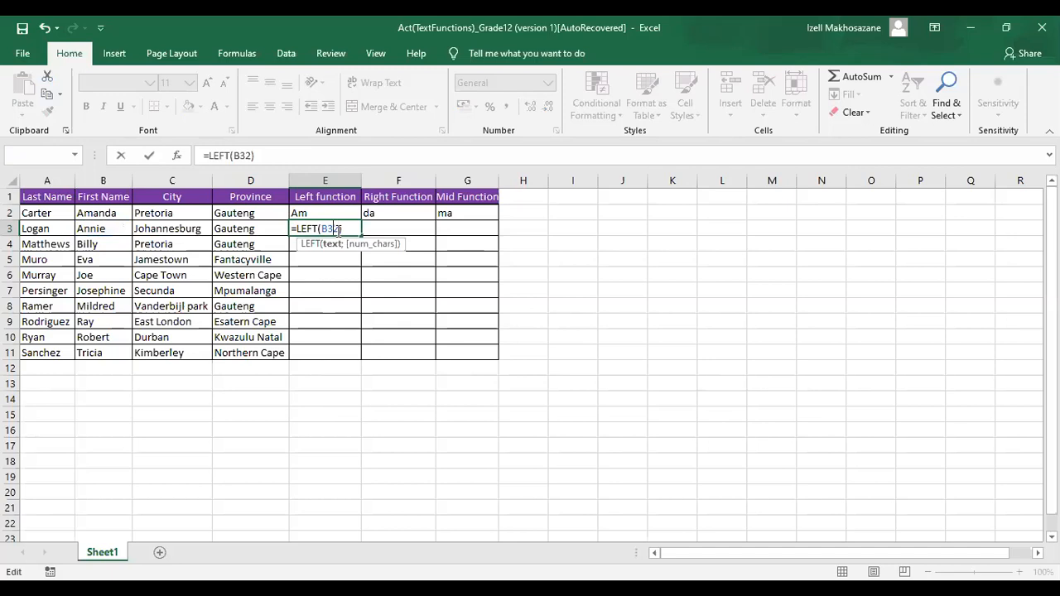
type(";")
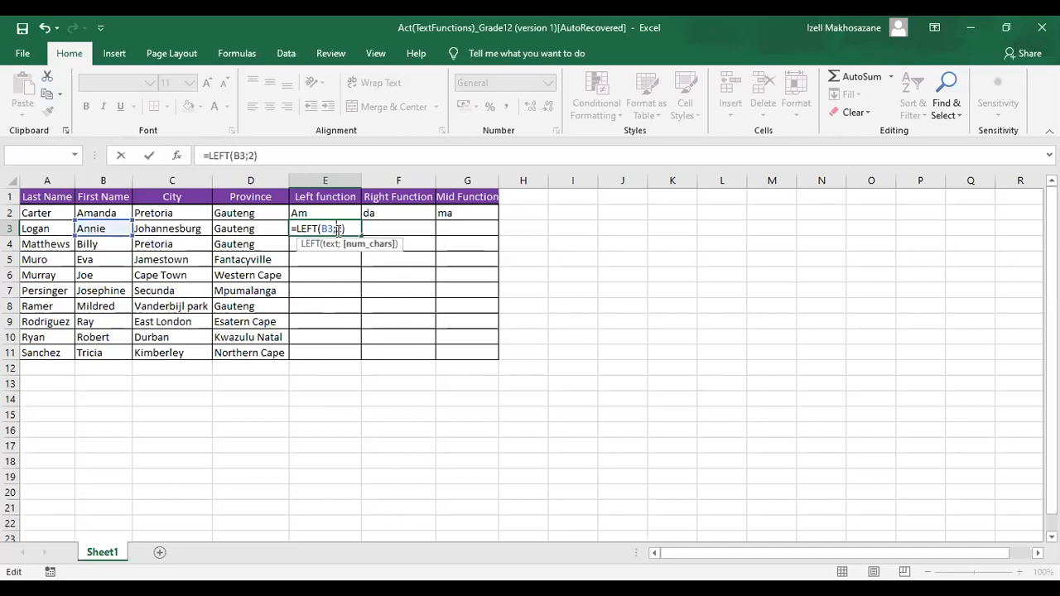
key("Return")
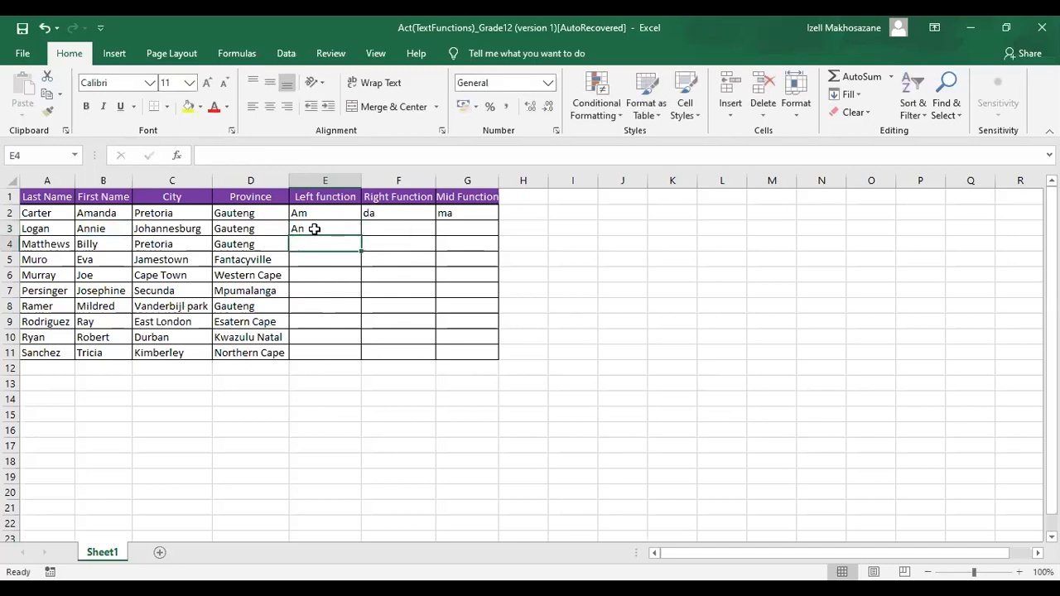
Review the LEFT formula in E3 and fill it down through cell E11
left_click(314, 229)
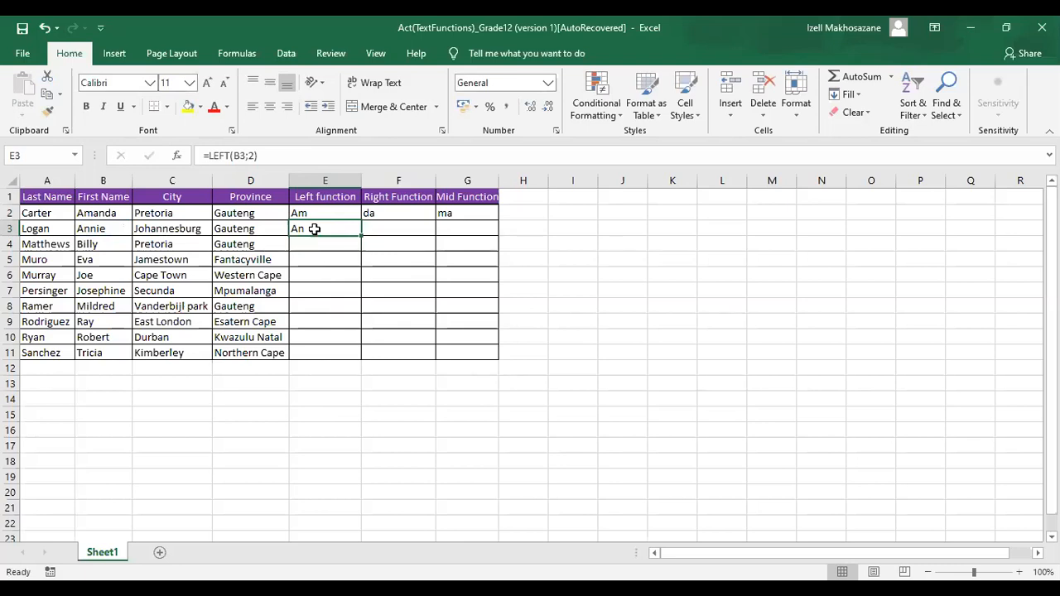
double_click(319, 230)
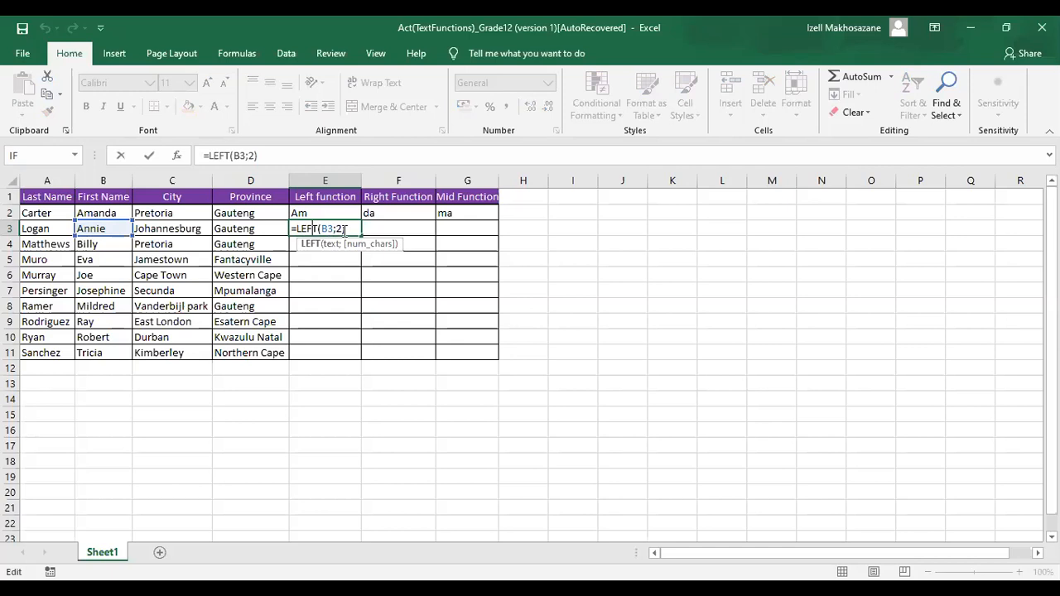
key("Return")
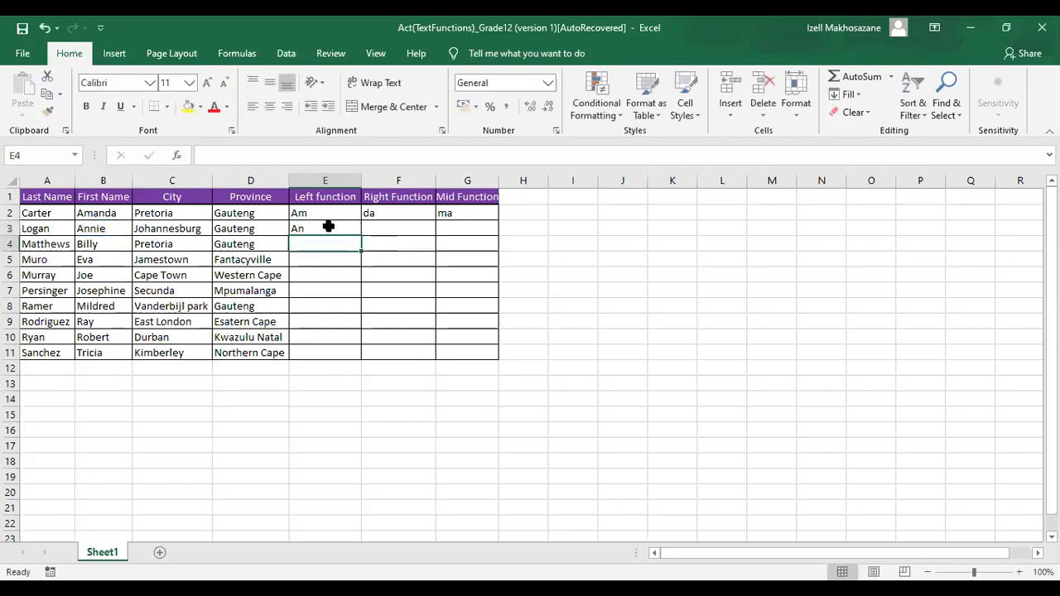
left_click(327, 230)
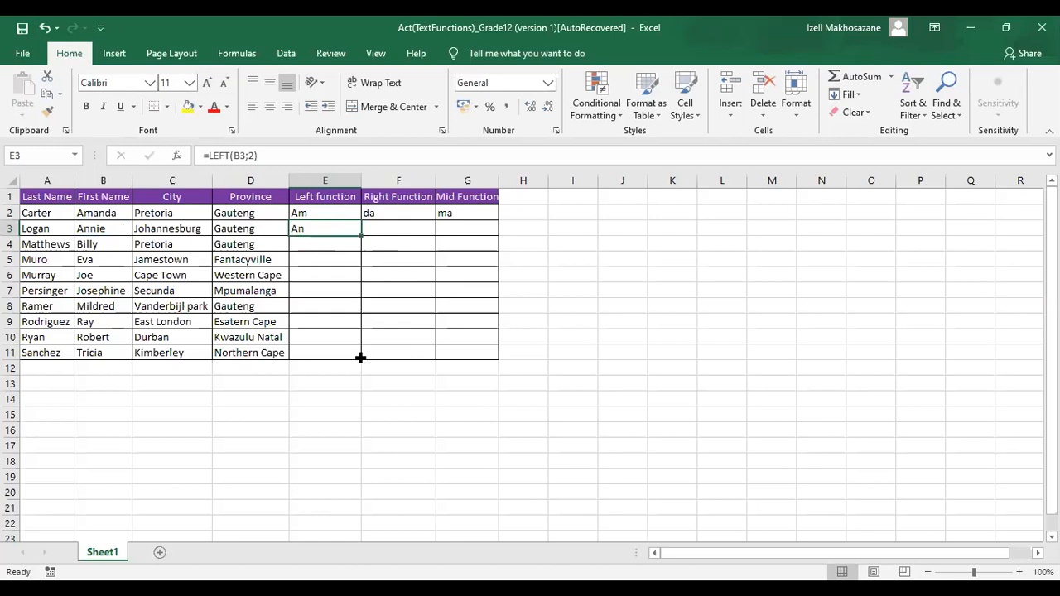
left_click_drag(360, 358, 360, 358)
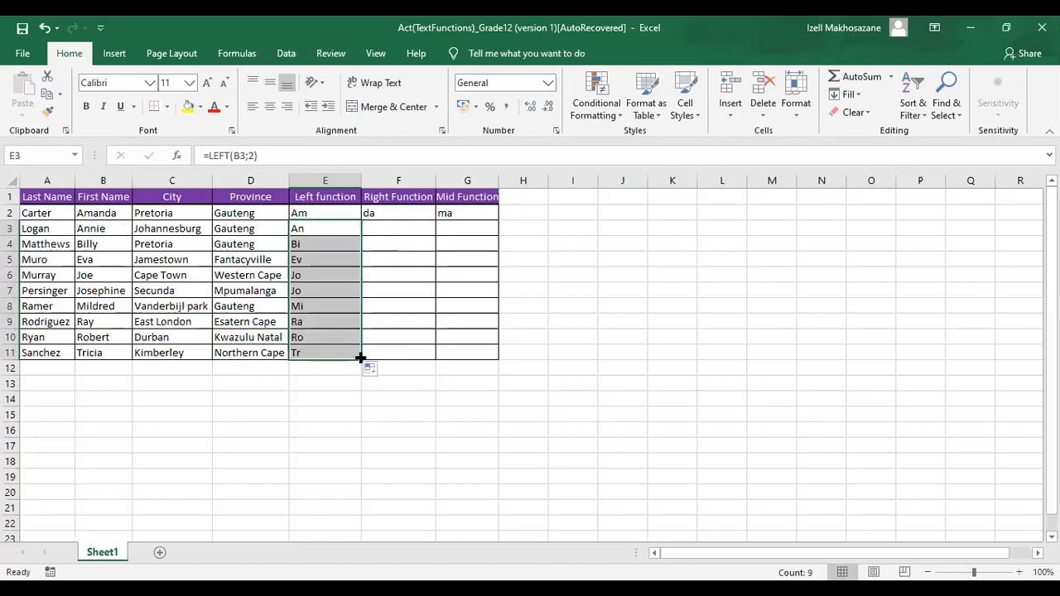
Check the LEFT formulas in E6 and E2 and compare column E with the first name in B2
left_click(304, 276)
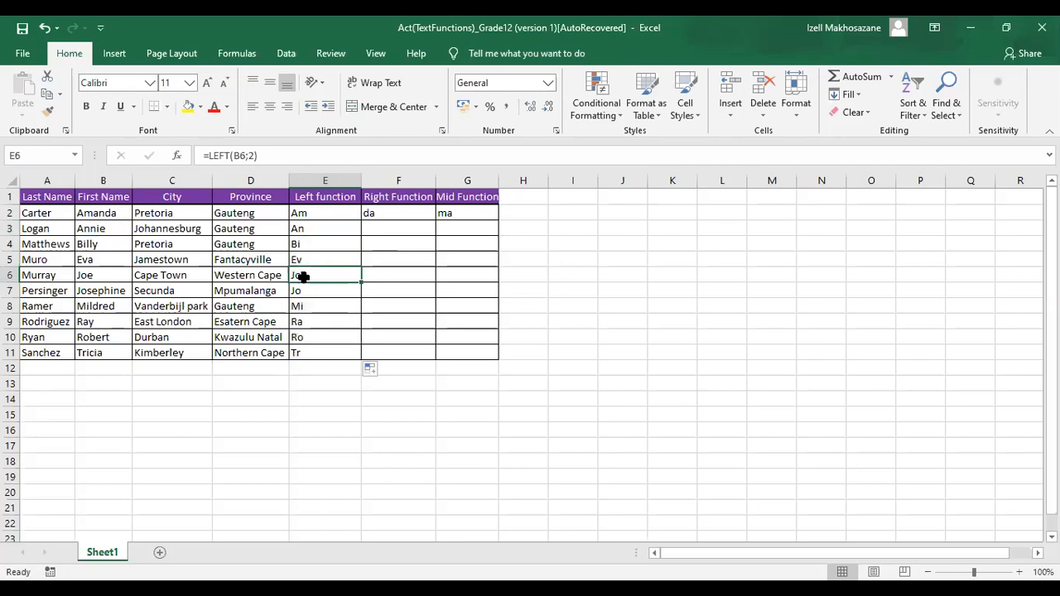
left_click(307, 217)
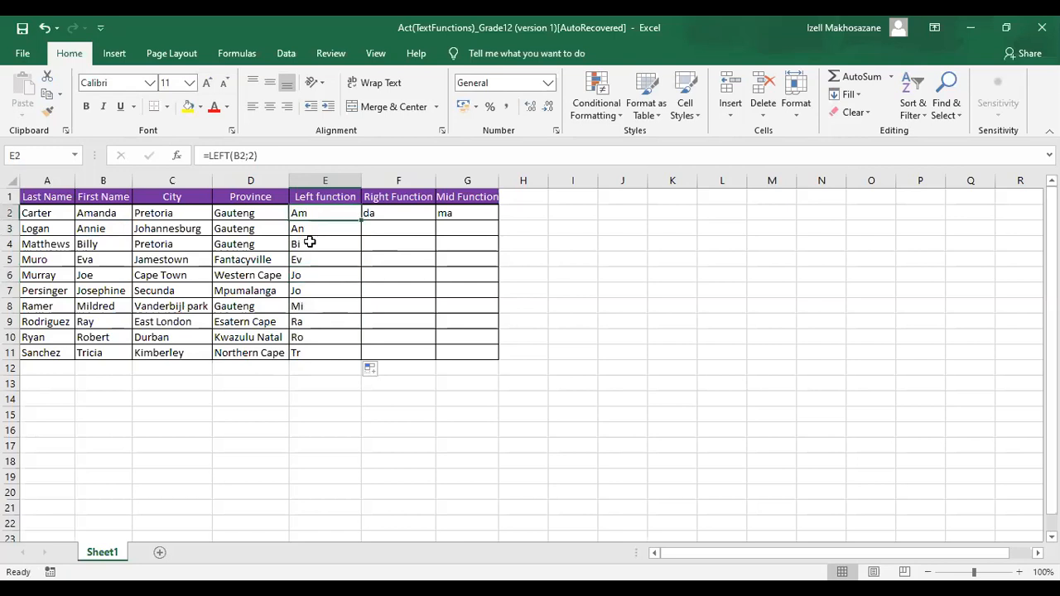
left_click(325, 180)
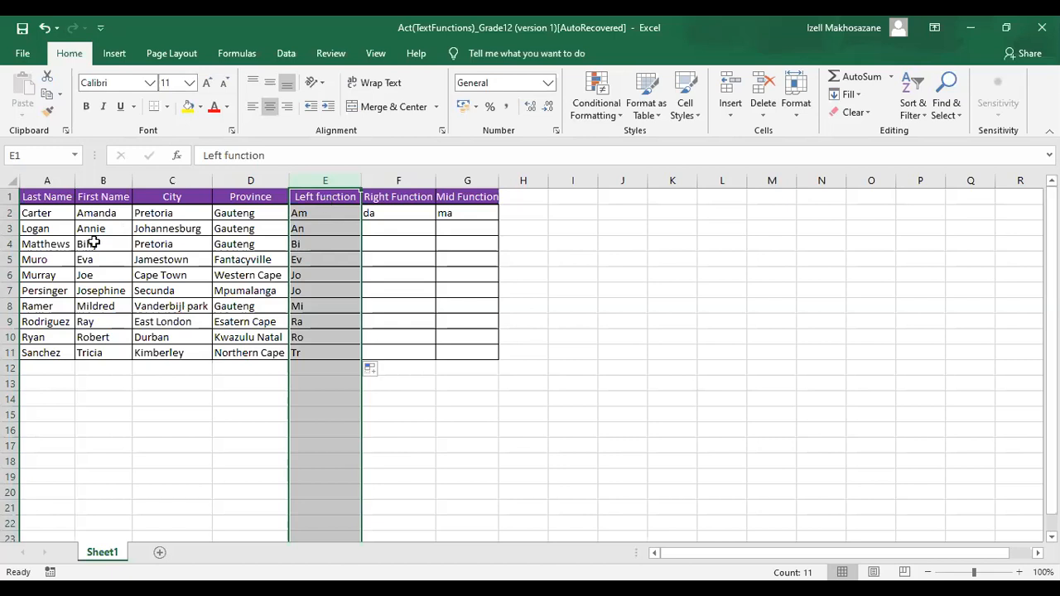
left_click(94, 215)
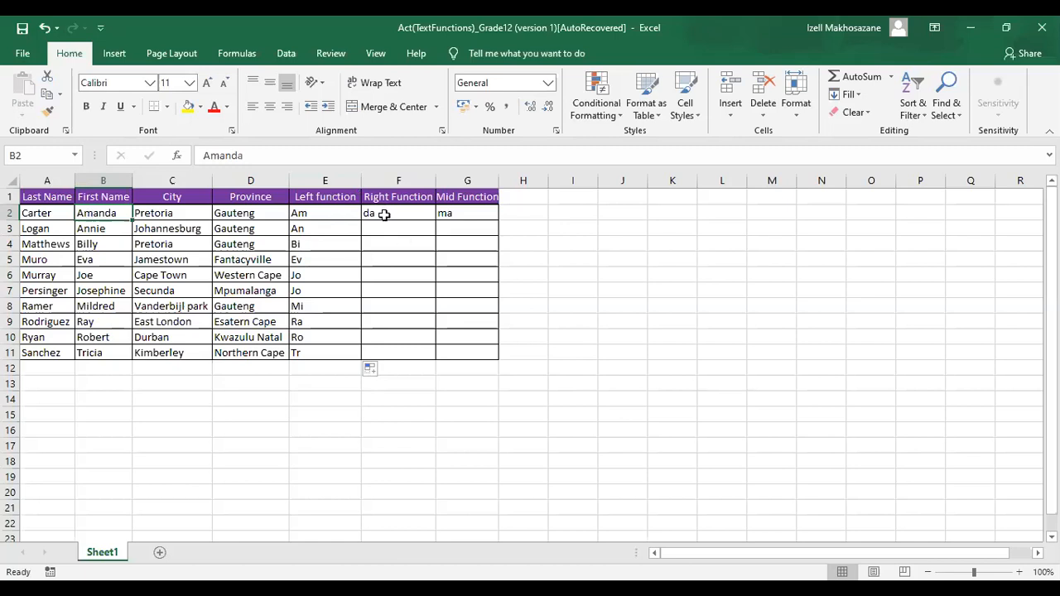
Remove the opening bracket and the arguments from the RIGHT formula in F2, leaving only =RIGHT
left_click(384, 215)
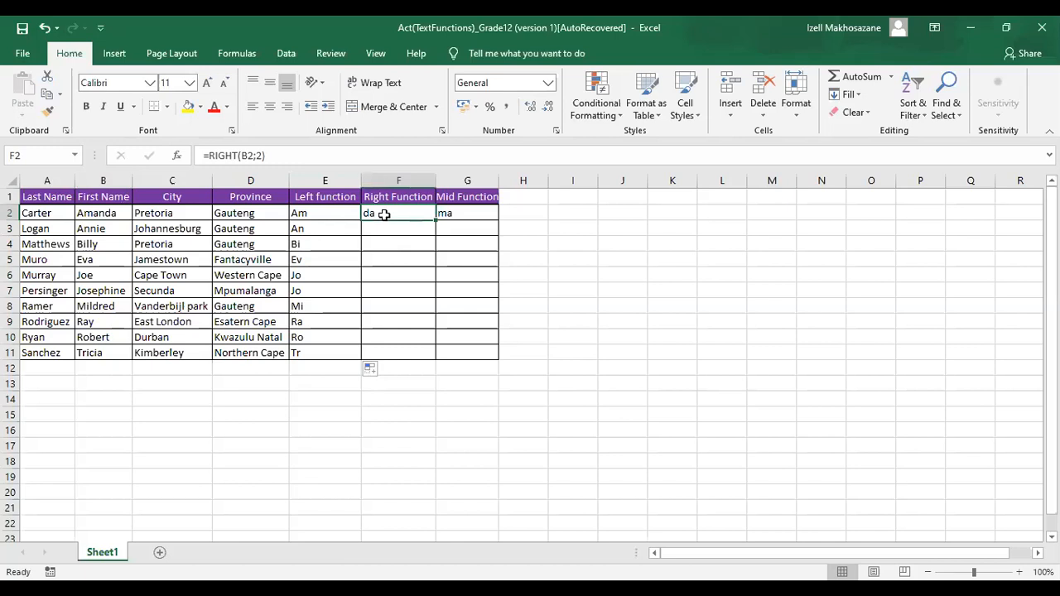
double_click(384, 214)
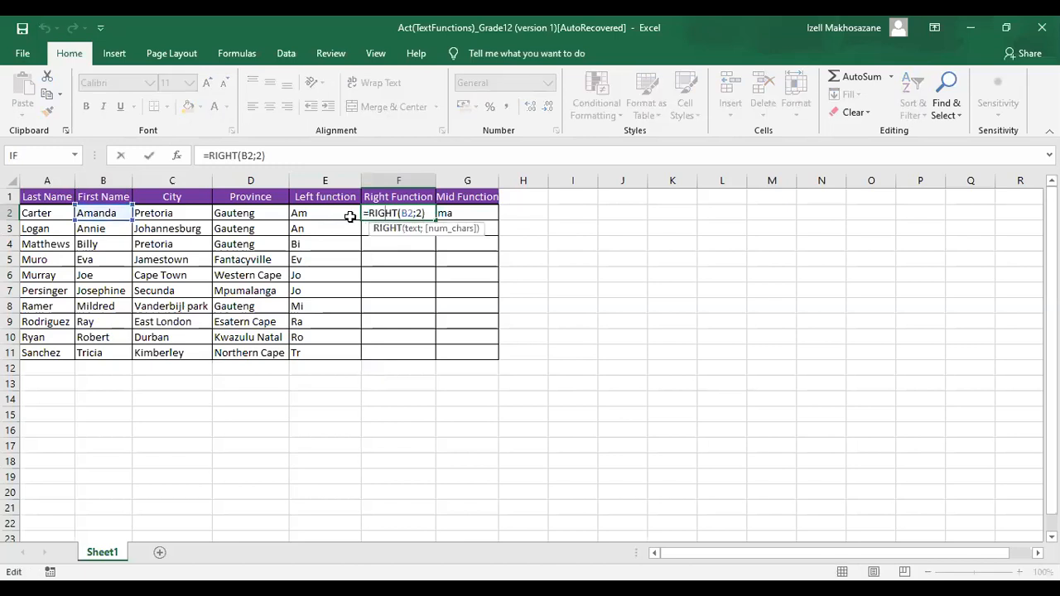
left_click(425, 214)
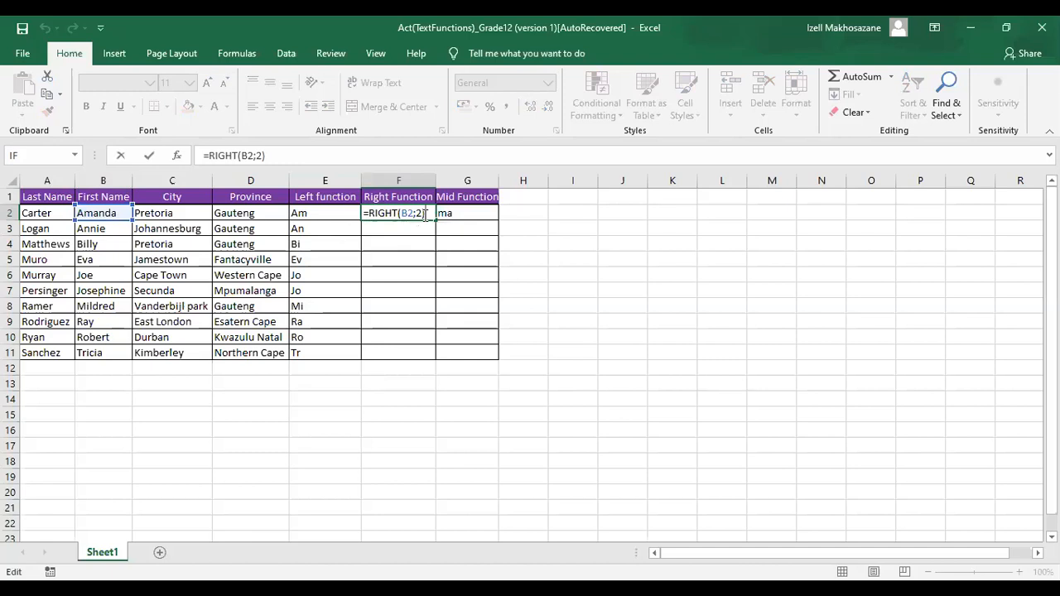
key("BackSpace")
key("BackSpace")
key("BackSpace")
key("BackSpace")
key("BackSpace")
key("BackSpace")
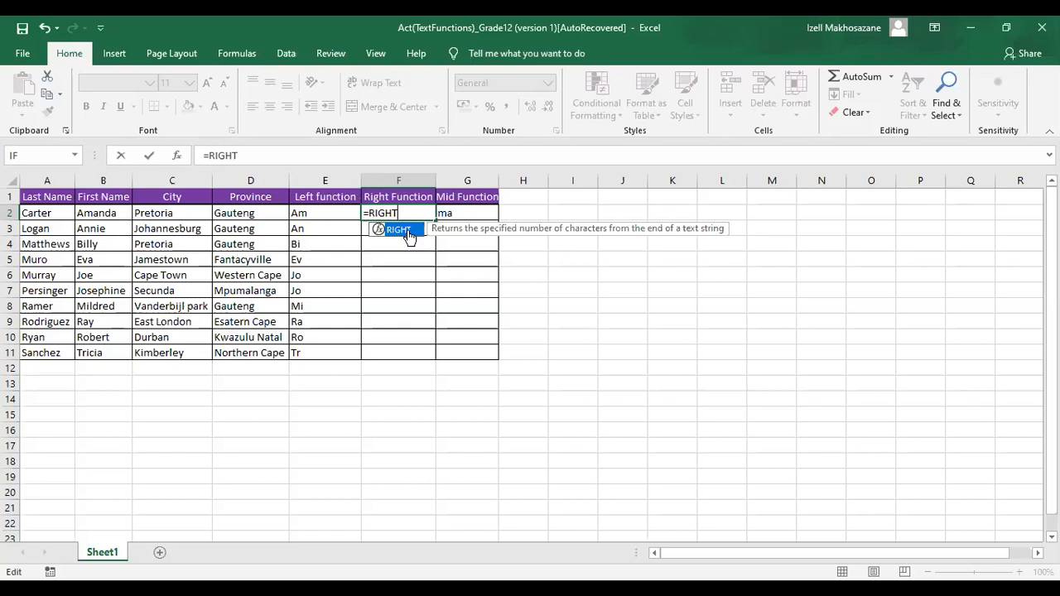
Complete the RIGHT formula in F2 so it extracts the last 2 characters of cell B2
type("(")
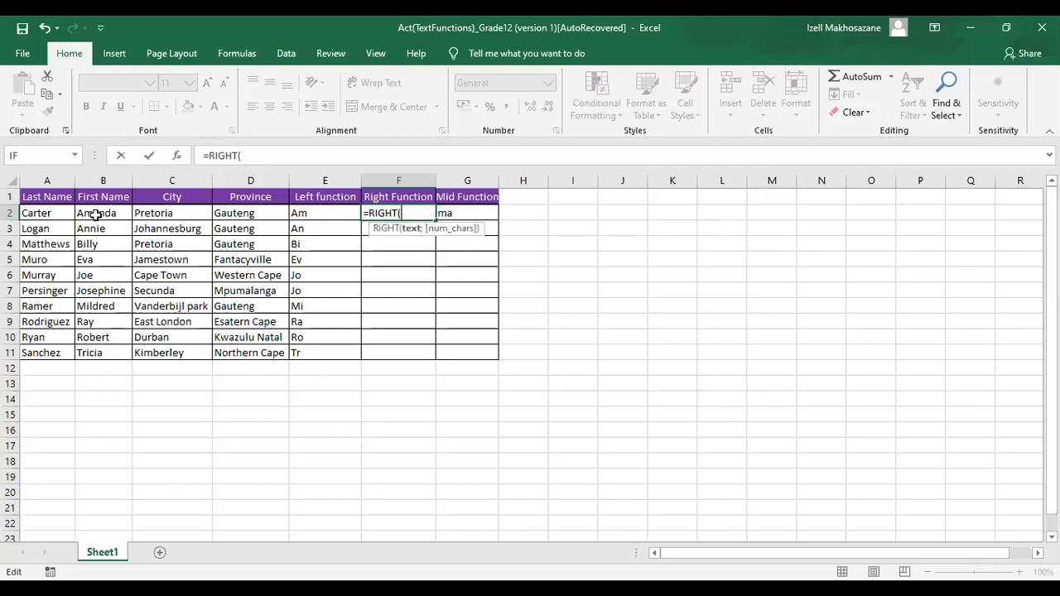
left_click(102, 213)
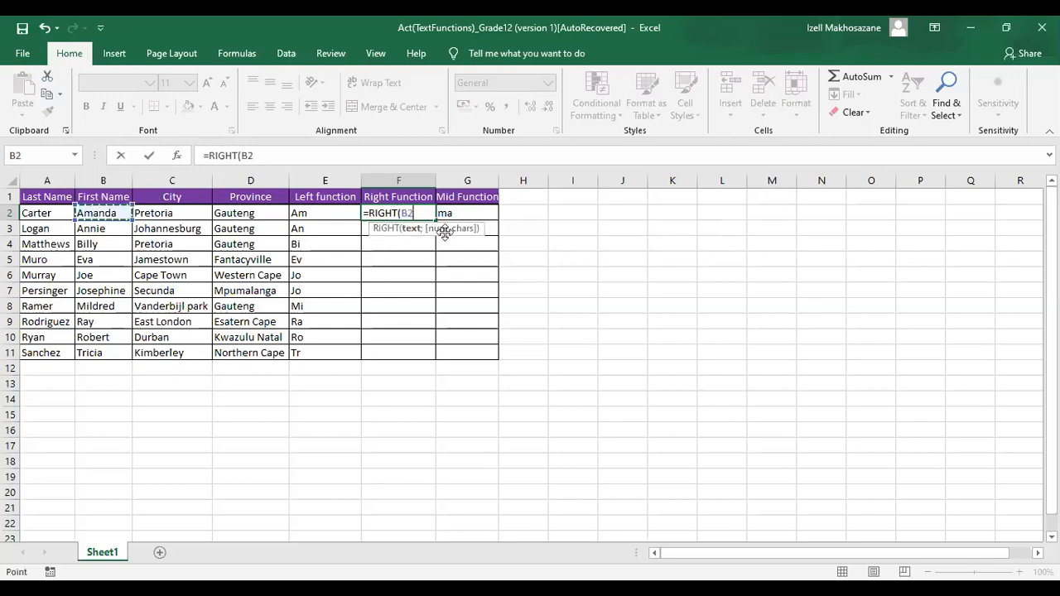
type(",2")
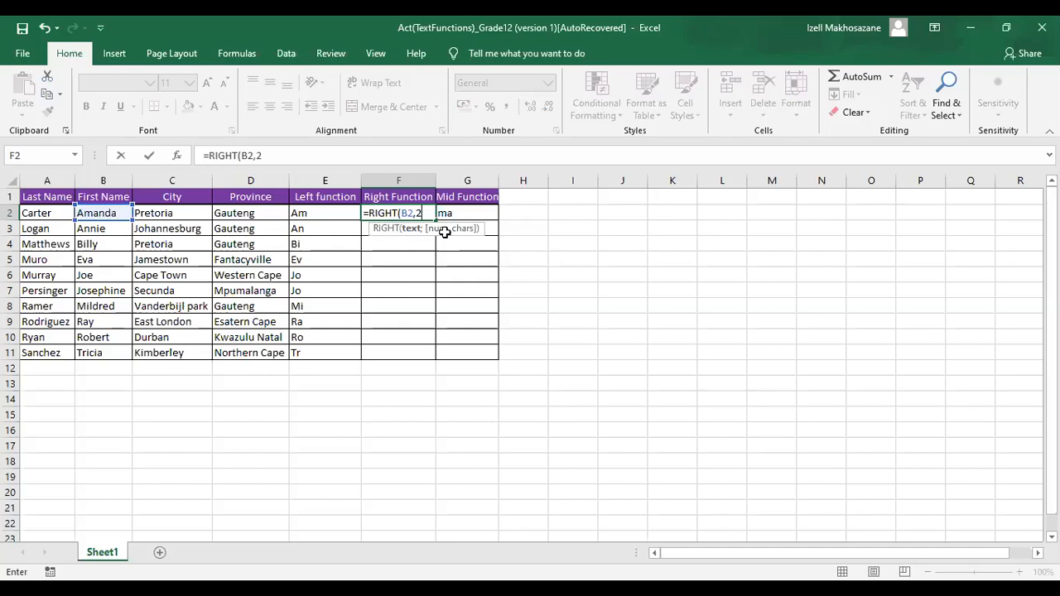
type(")")
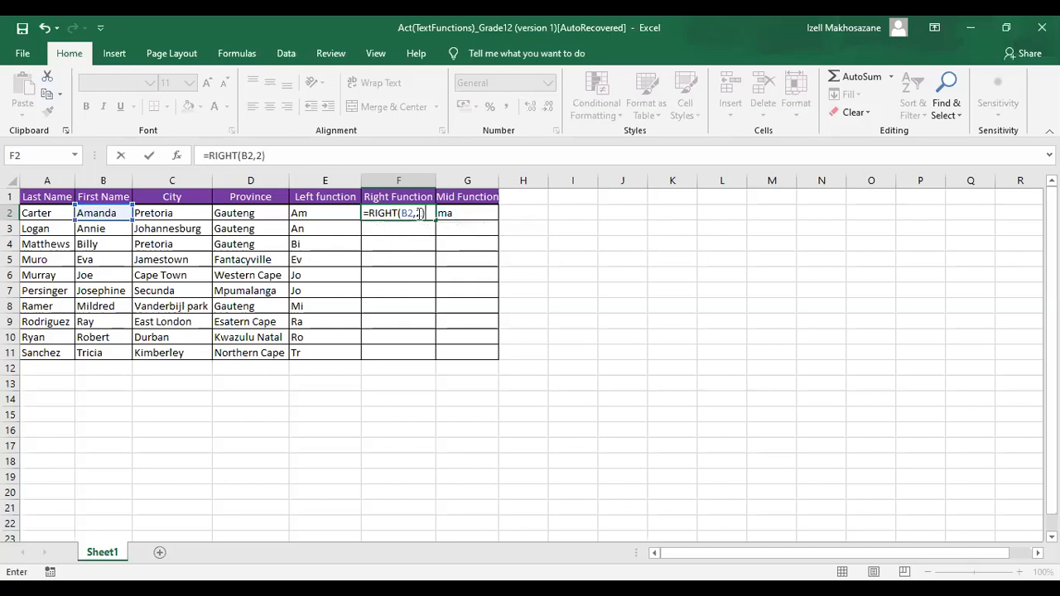
key("Return")
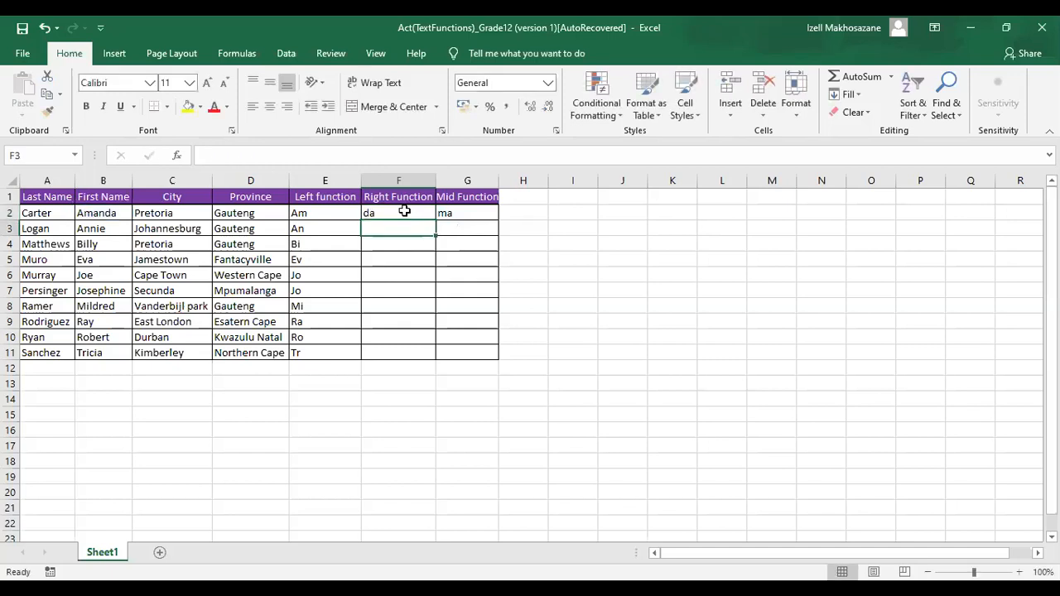
Fill the RIGHT formula in F2 down through cell F11
left_click(404, 212)
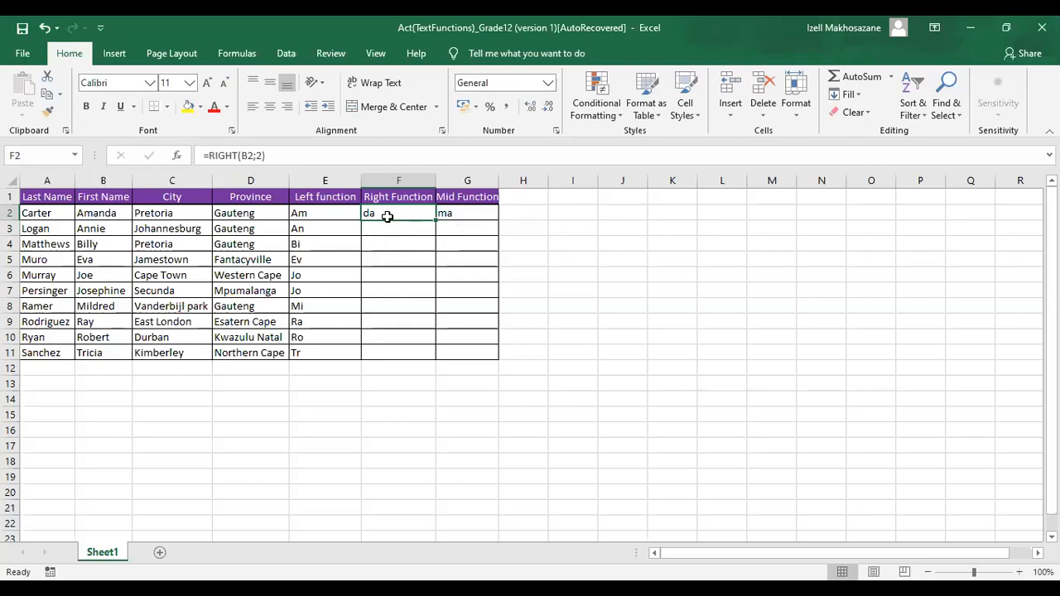
left_click_drag(435, 220, 440, 352)
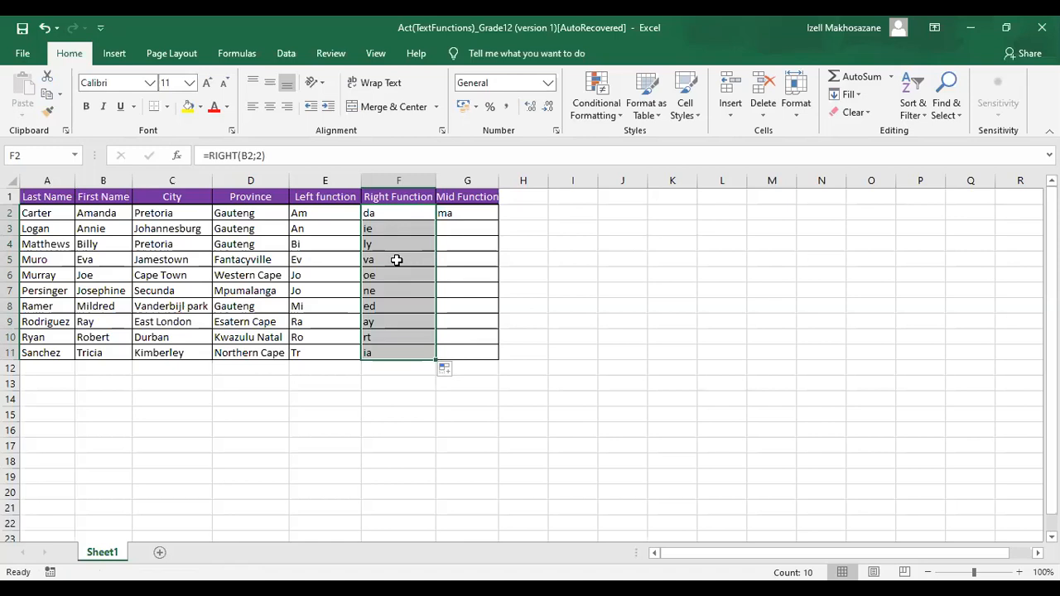
left_click(735, 48)
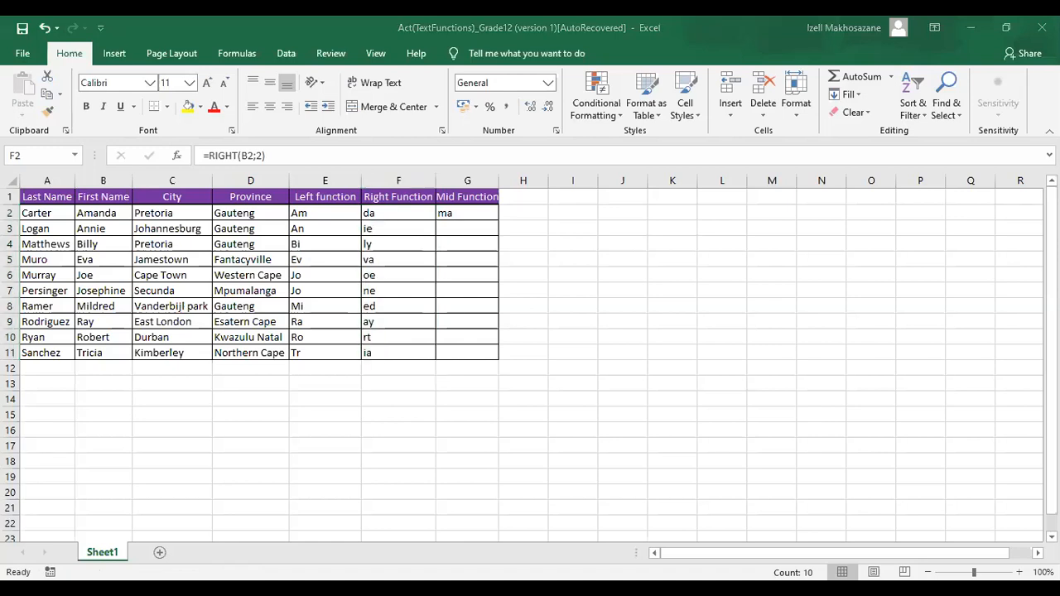
key("alt+Tab")
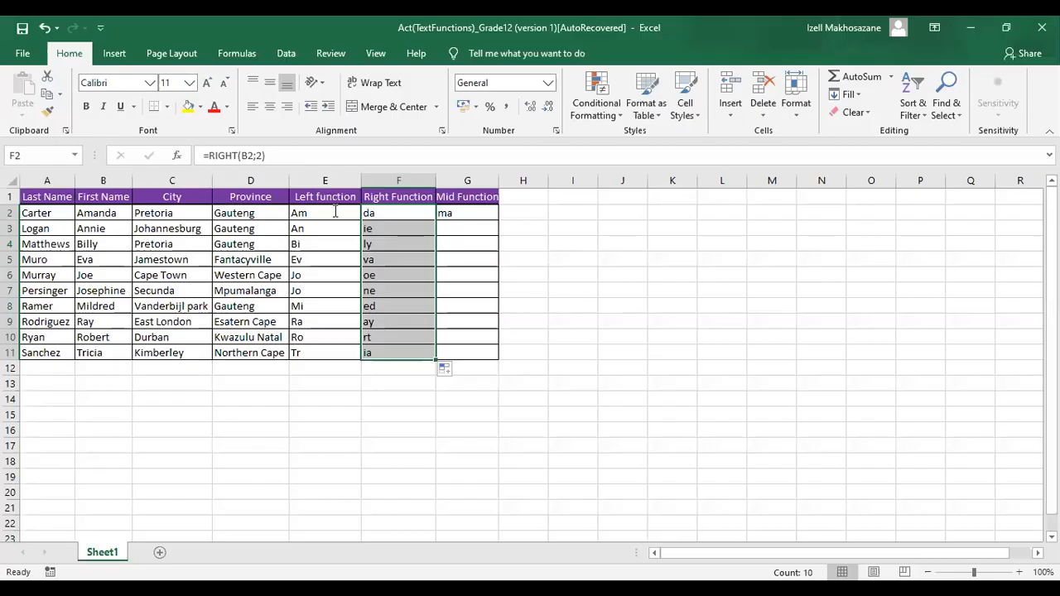
Remove the character-count argument from the LEFT formula in E2, leaving =LEFT(B2), and review the formula
double_click(343, 213)
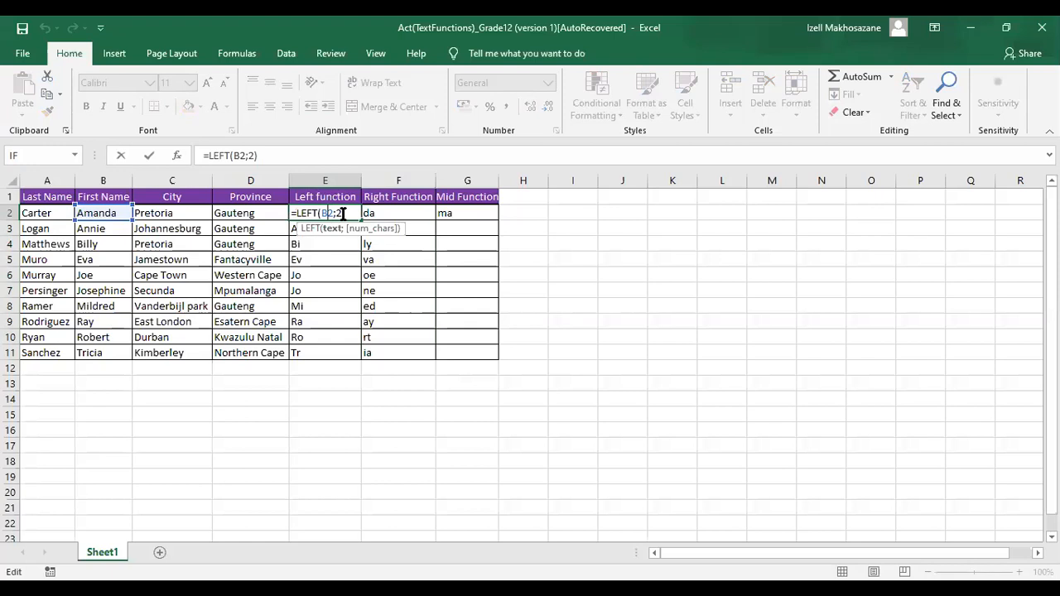
key("BackSpace")
key("BackSpace")
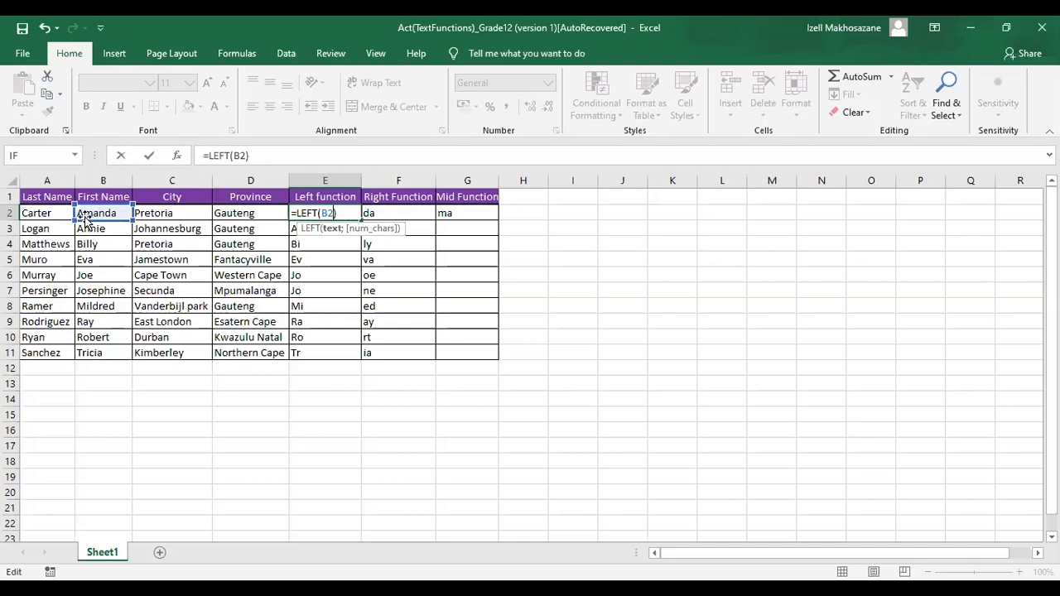
key("Return")
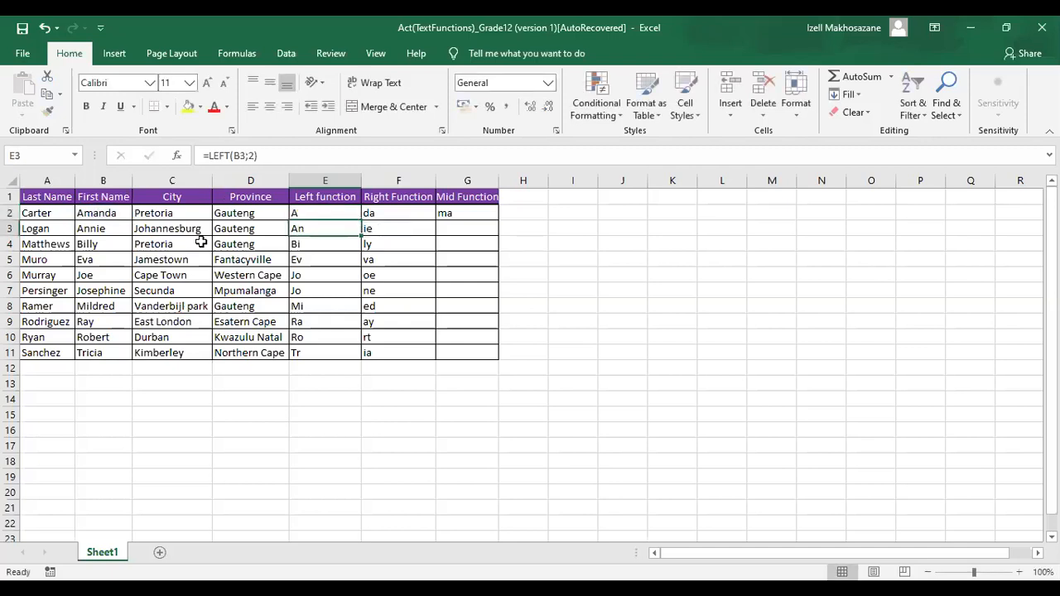
left_click(305, 215)
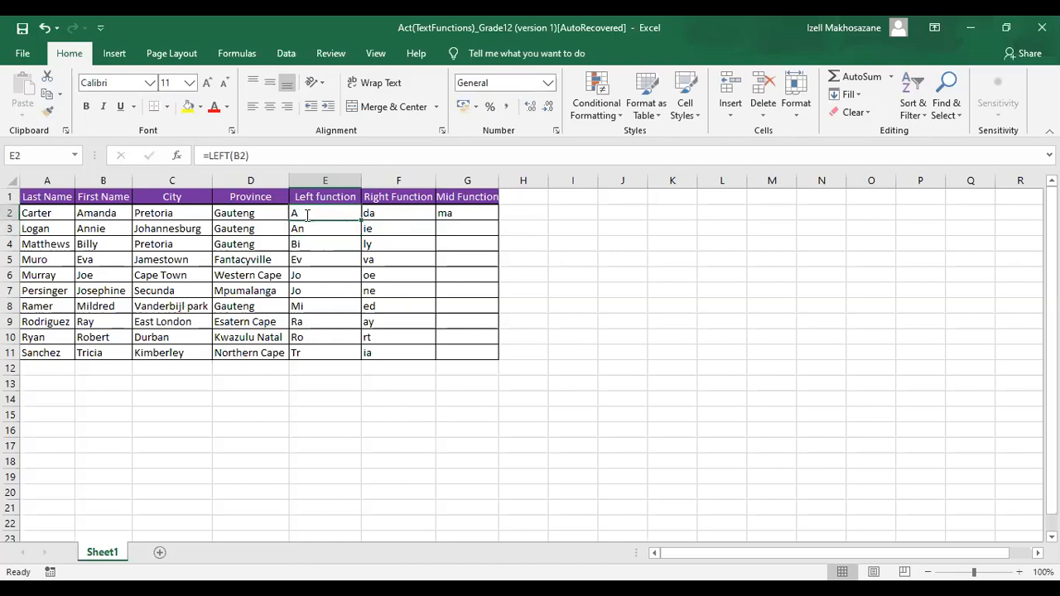
double_click(335, 213)
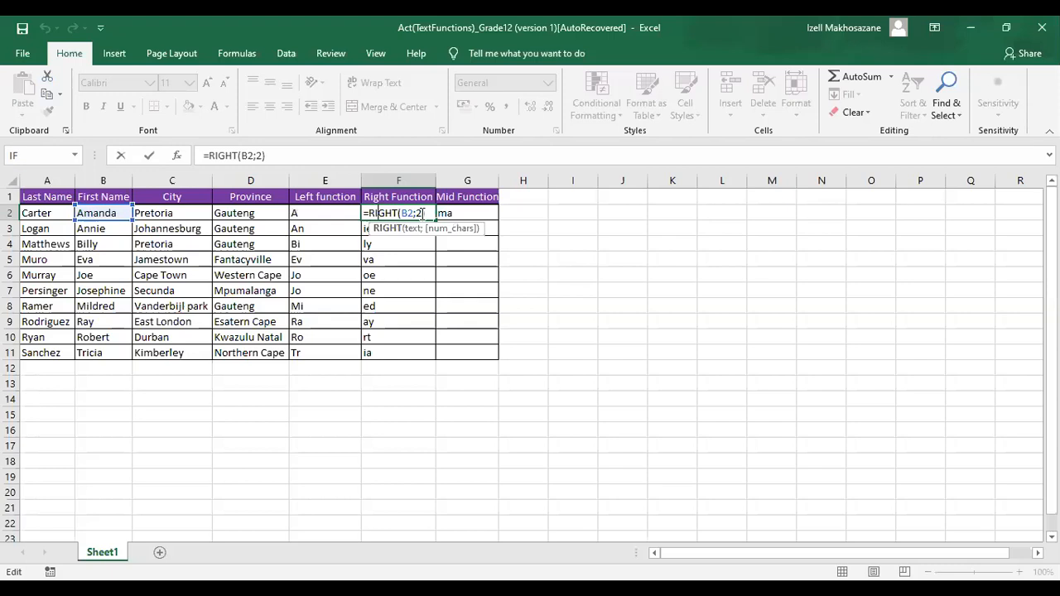
Shorten the formula in F2 to =RIGHT(B2) and fill it down through cell F11
key("BackSpace")
key("BackSpace")
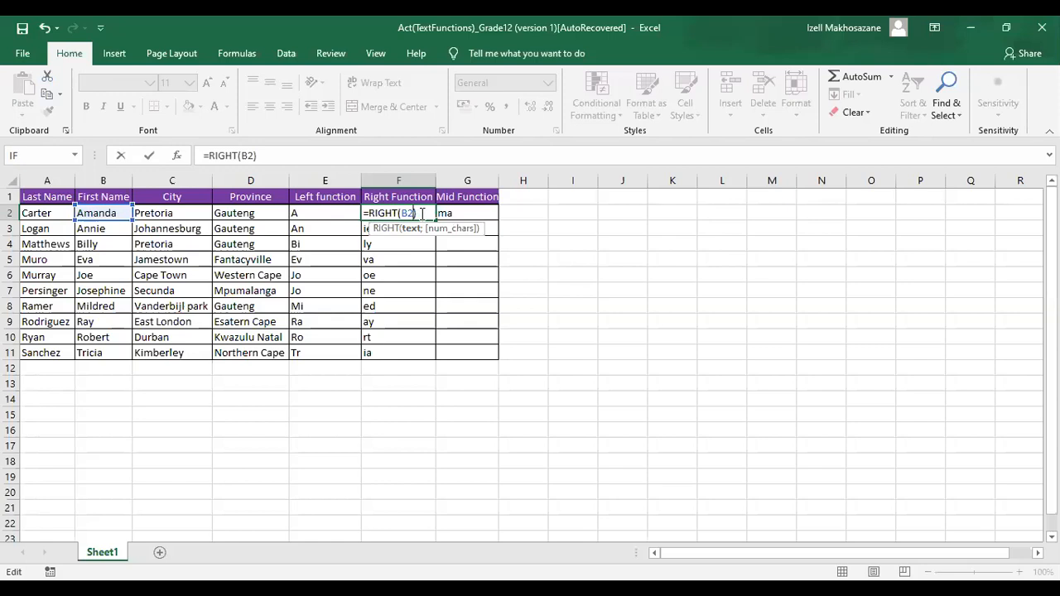
key("Return")
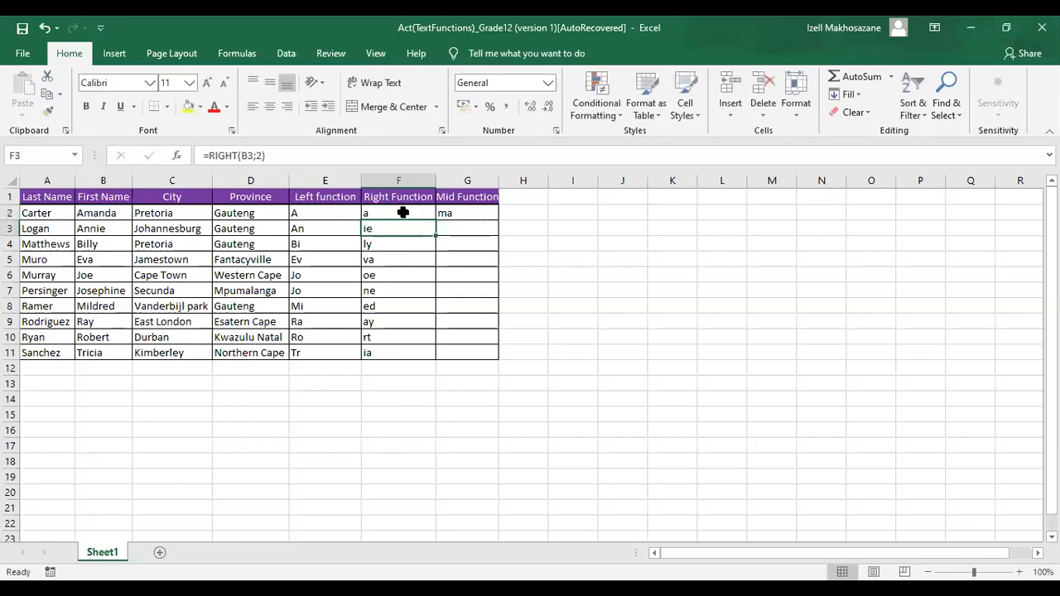
left_click(402, 212)
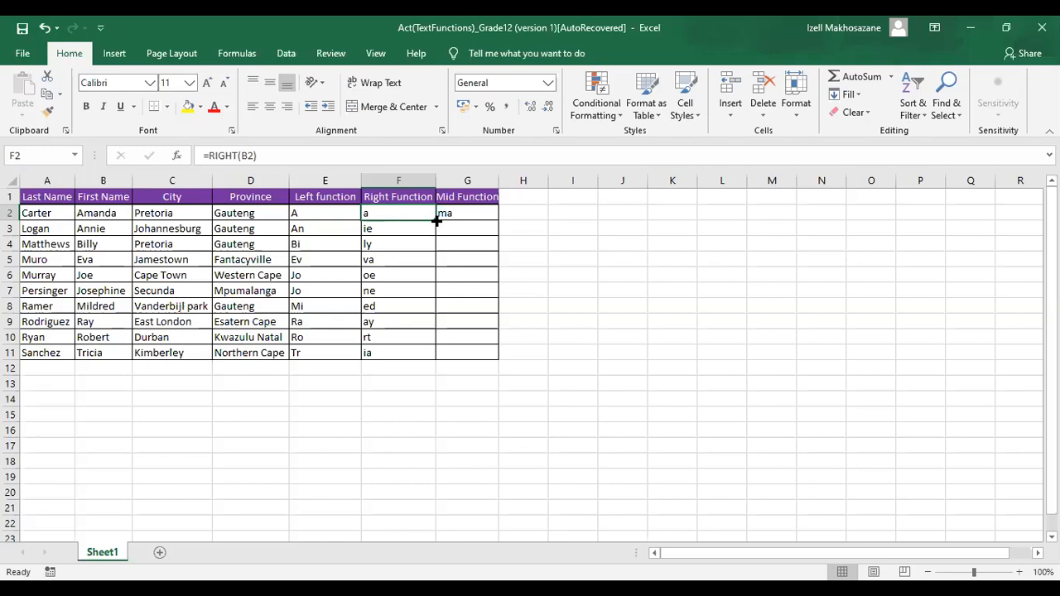
left_click_drag(432, 219, 432, 361)
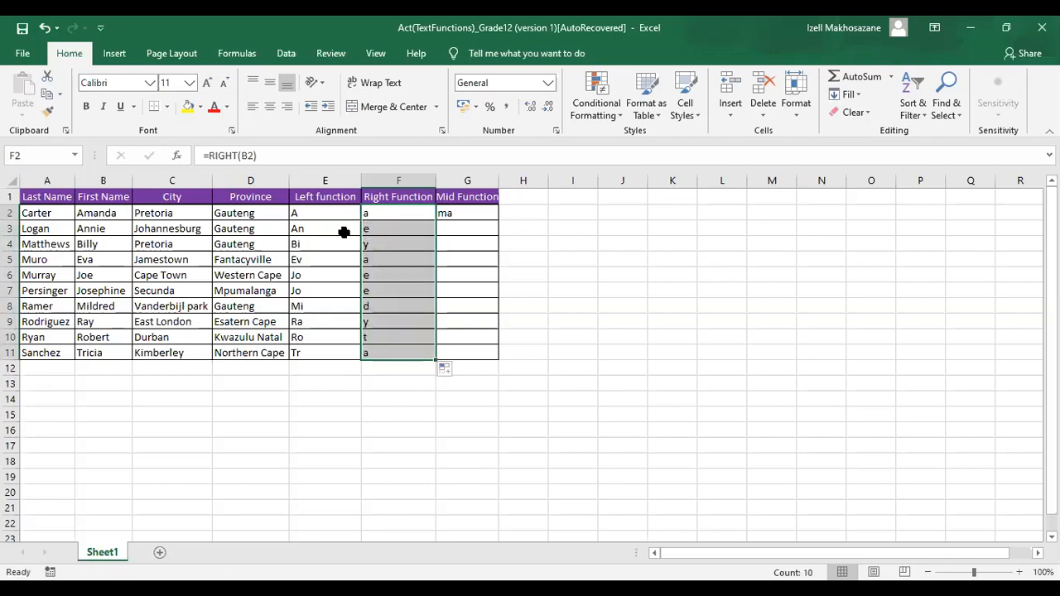
Compare the first name in B3 with the RIGHT formula and its result in F3
left_click(97, 236)
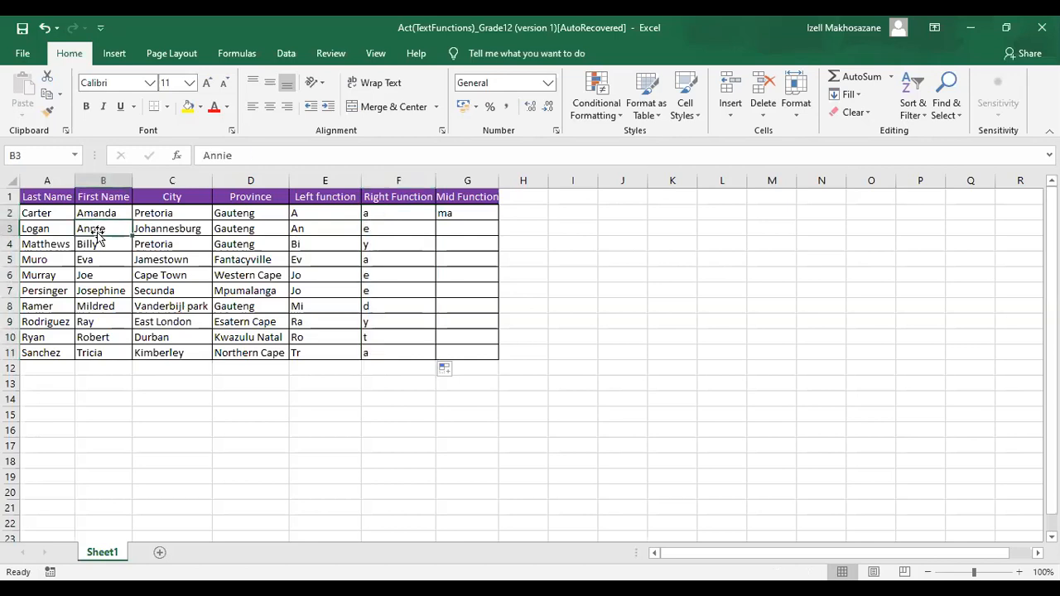
left_click(393, 231)
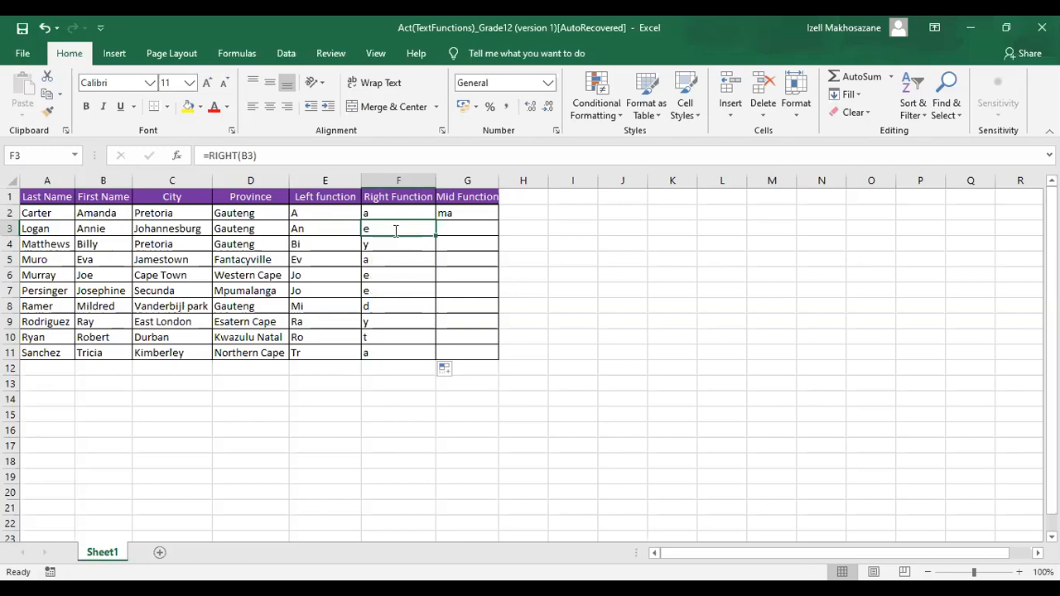
double_click(414, 230)
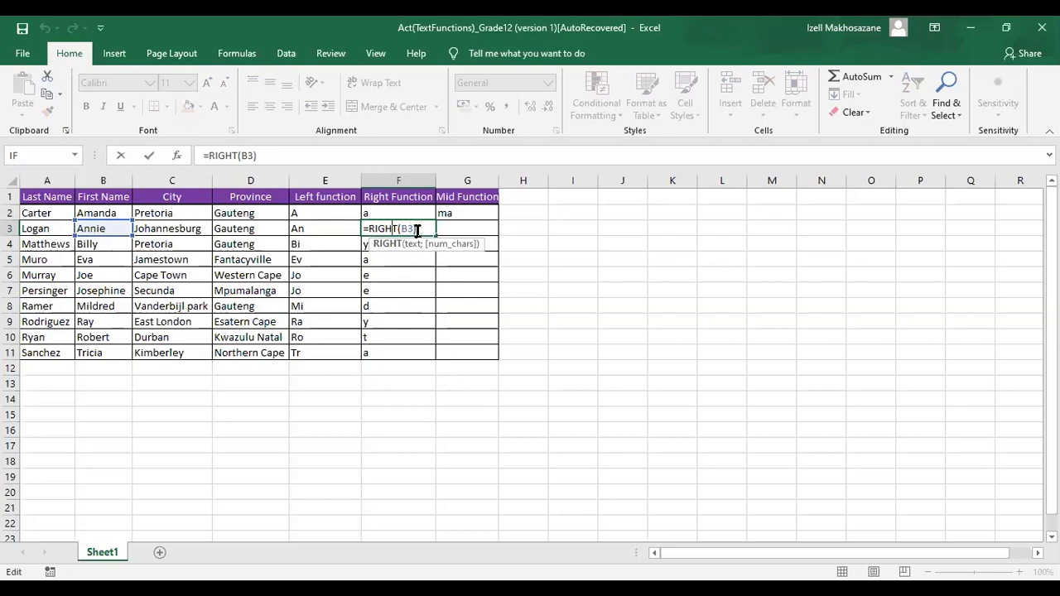
left_click(417, 231)
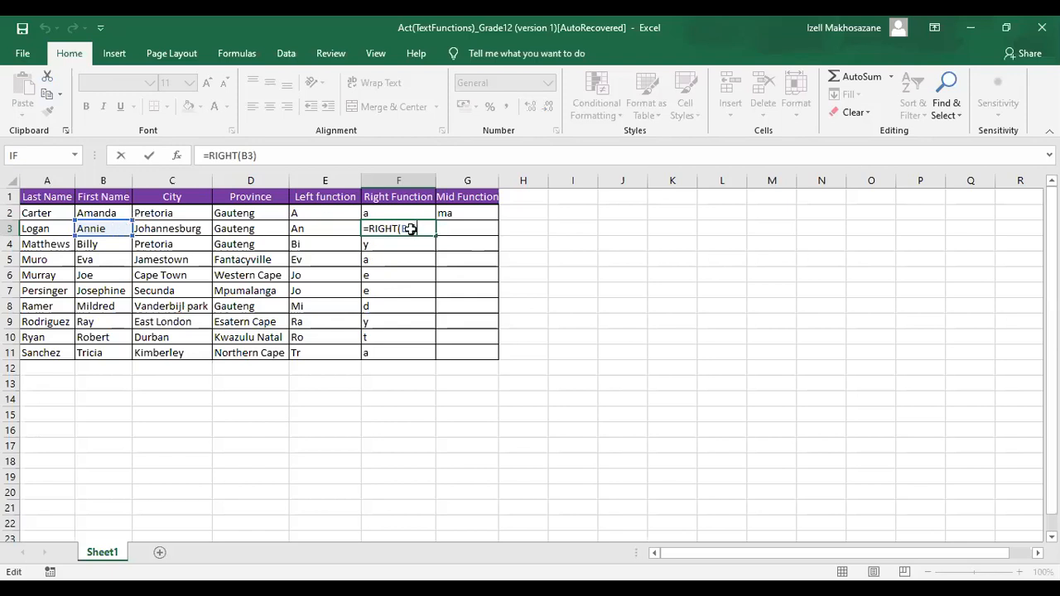
key("Return")
left_click(410, 230)
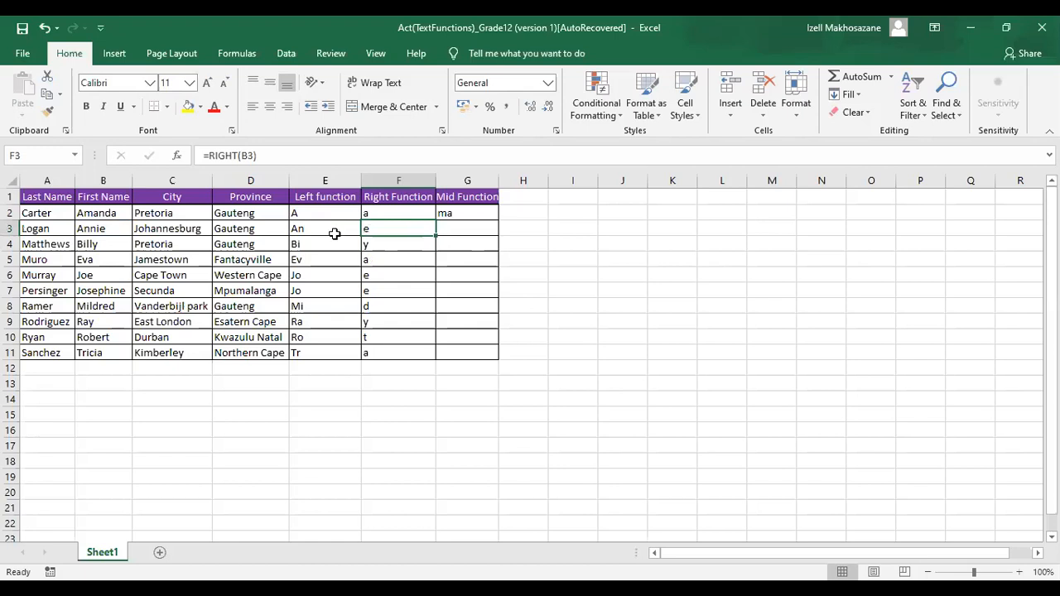
Fill the shortened LEFT formula in E2 down through cell E11
left_click(323, 214)
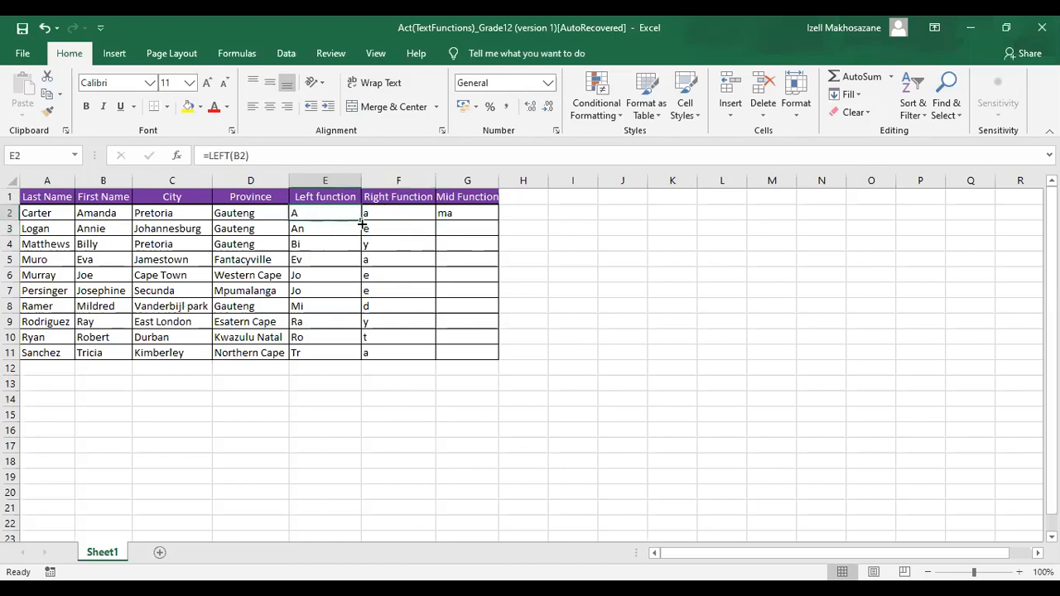
left_click_drag(361, 219, 362, 340)
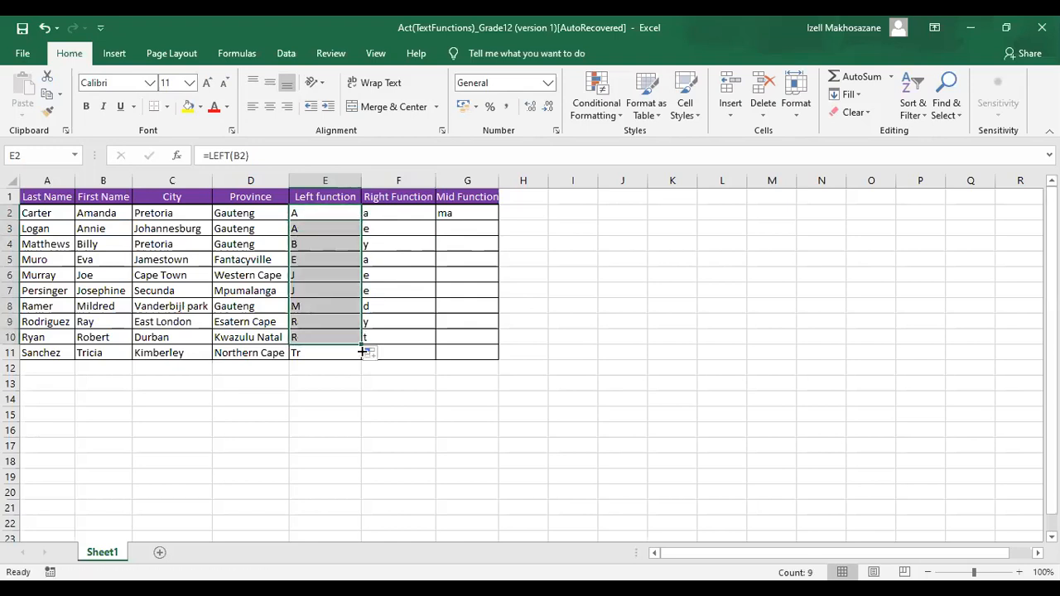
left_click_drag(361, 345, 361, 357)
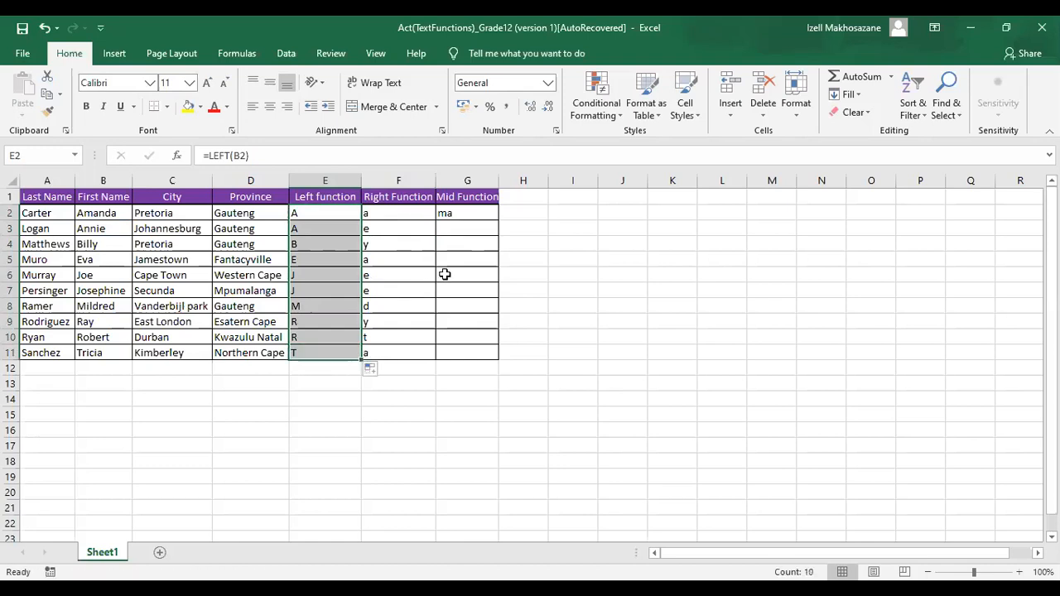
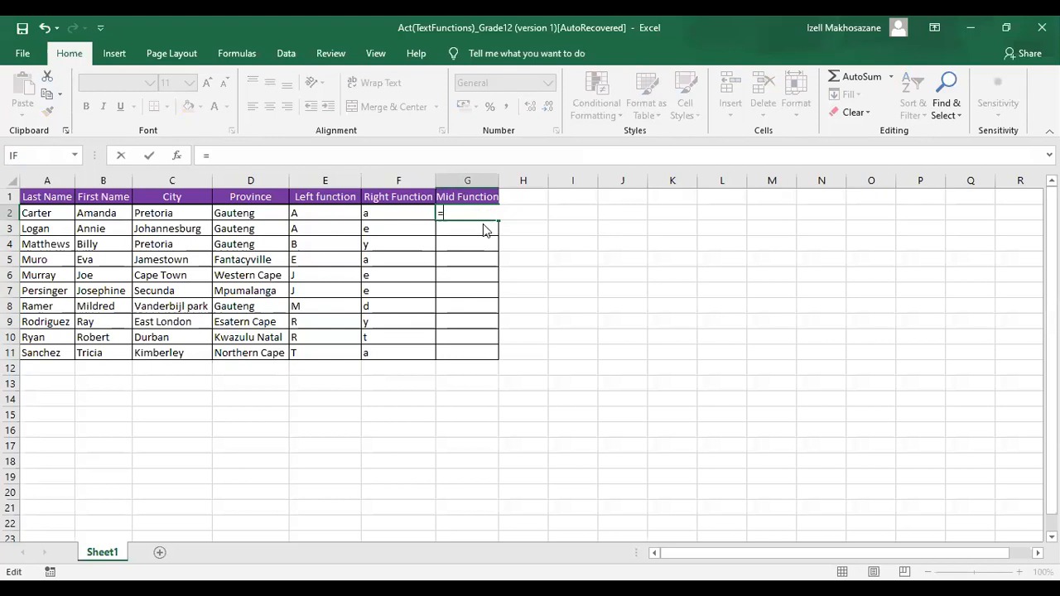
Enter =MID(B2;2;3) in G2 to extract 3 characters of the first name starting at the second character
type("mid")
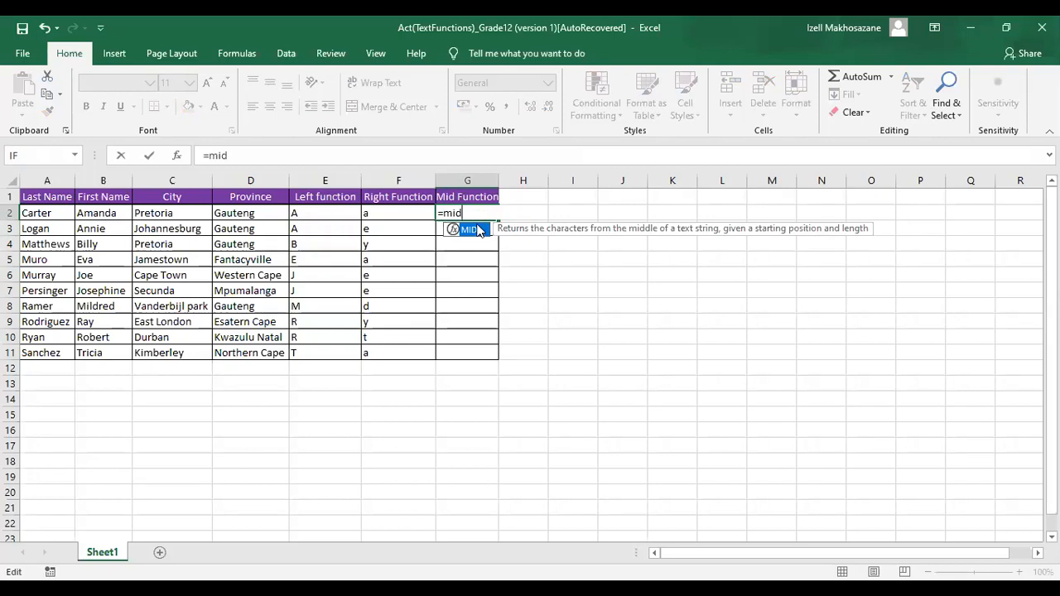
double_click(471, 230)
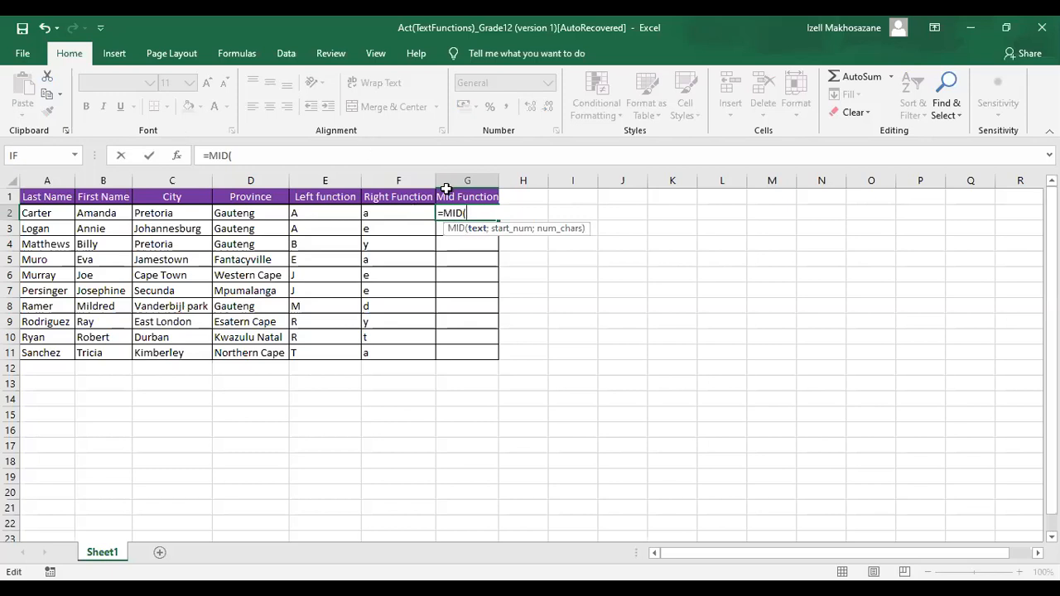
left_click(87, 213)
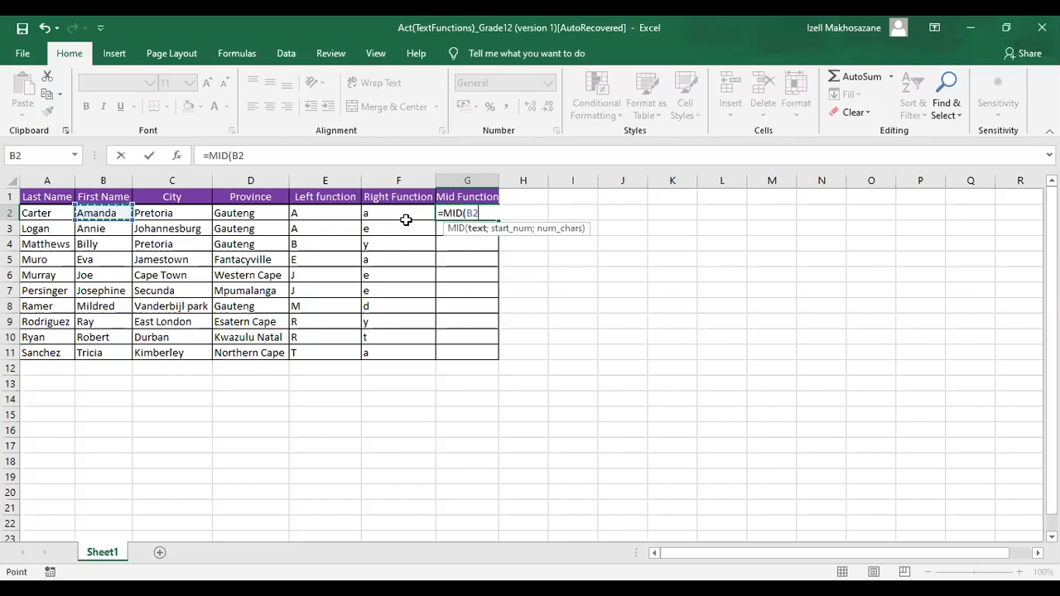
type(";")
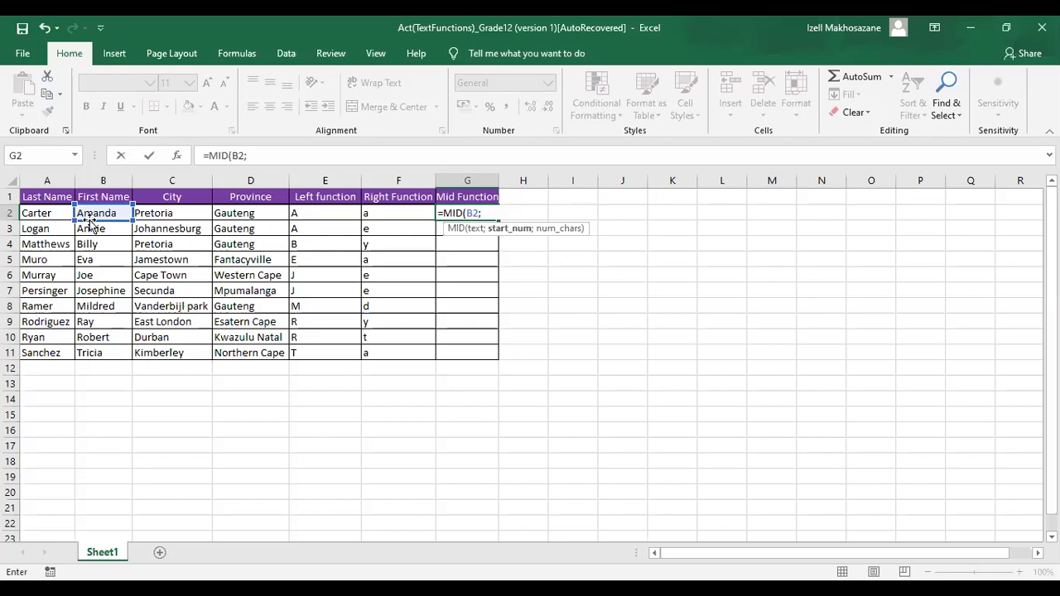
type("2")
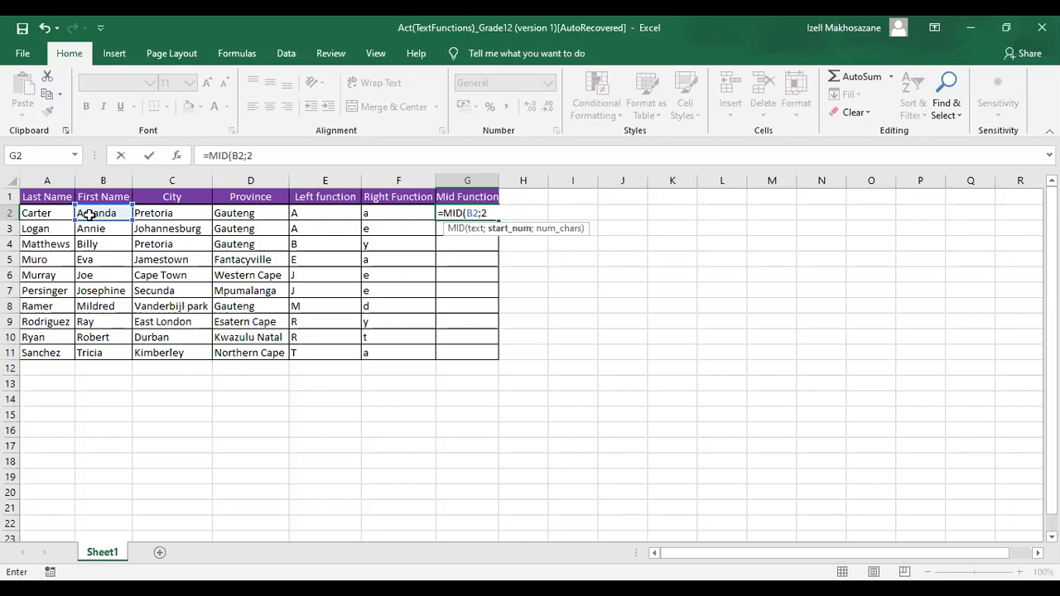
type("3")
key("BackSpace")
type(";")
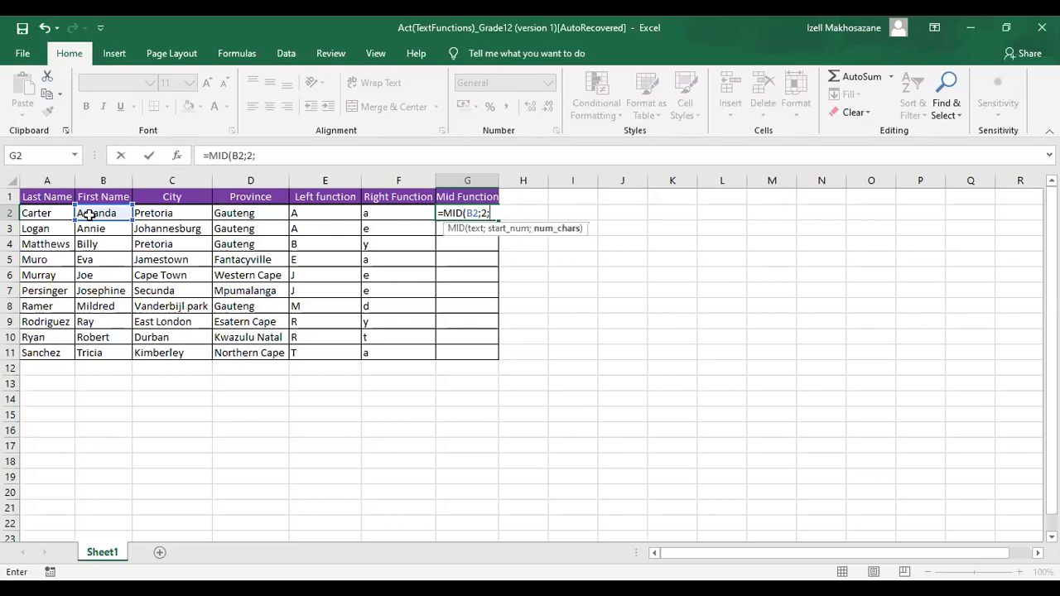
type("3")
type(")")
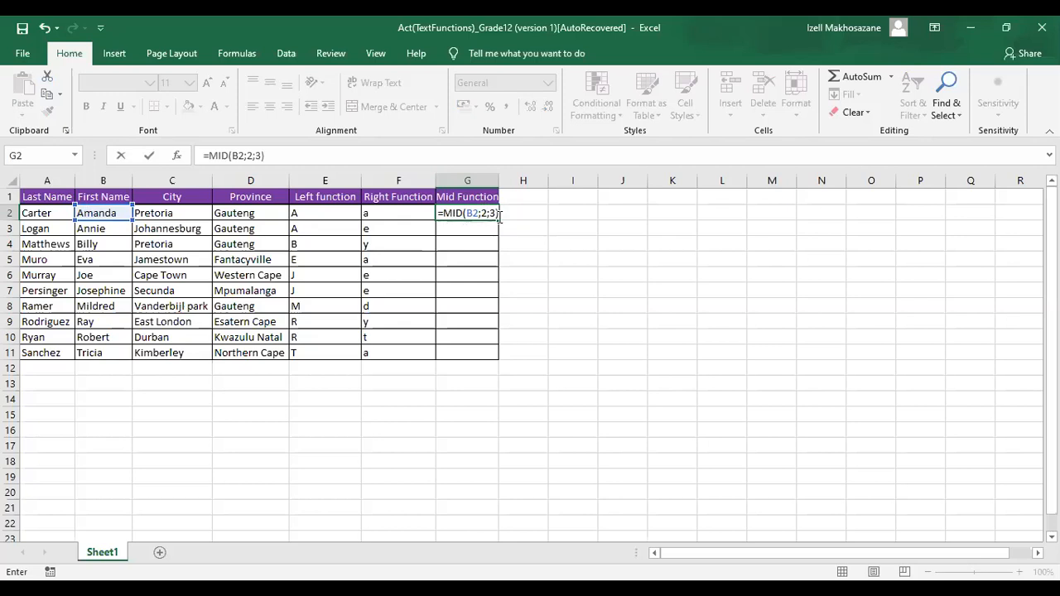
key("Return")
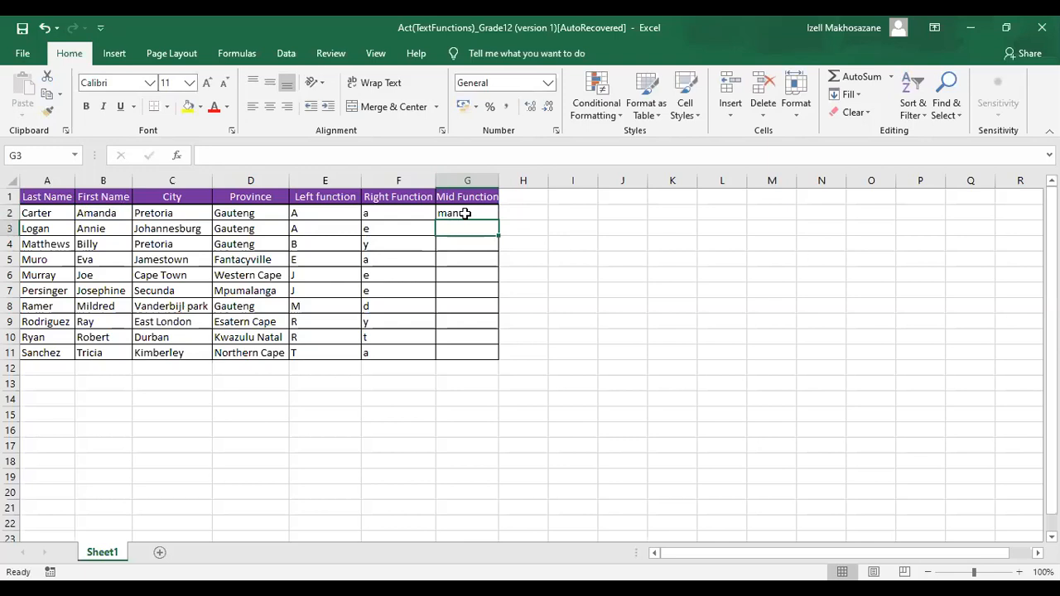
Review the MID formula in G2 and fill it down through cell G11
left_click(466, 214)
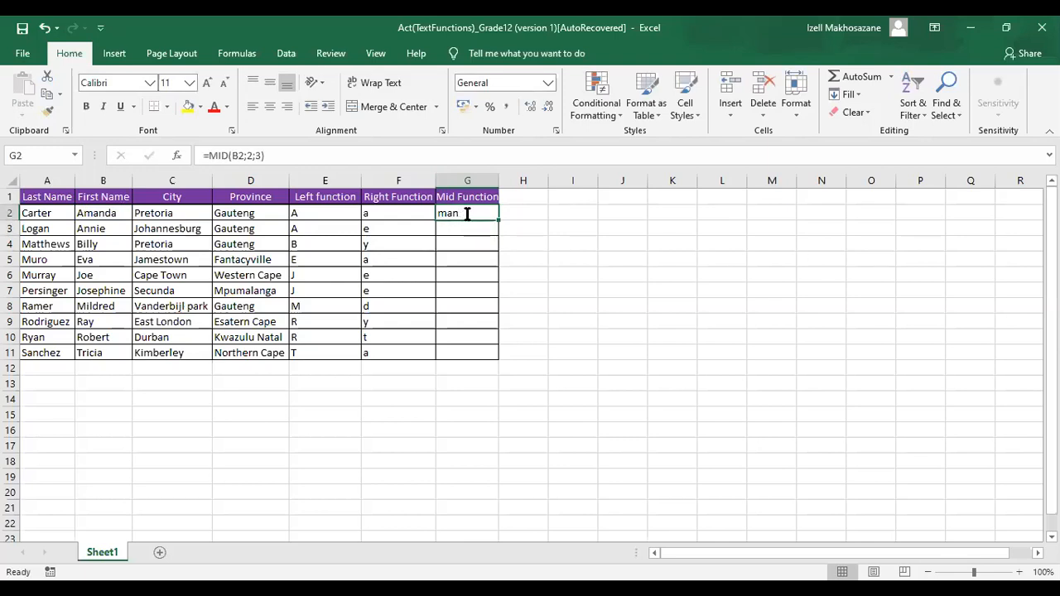
double_click(456, 214)
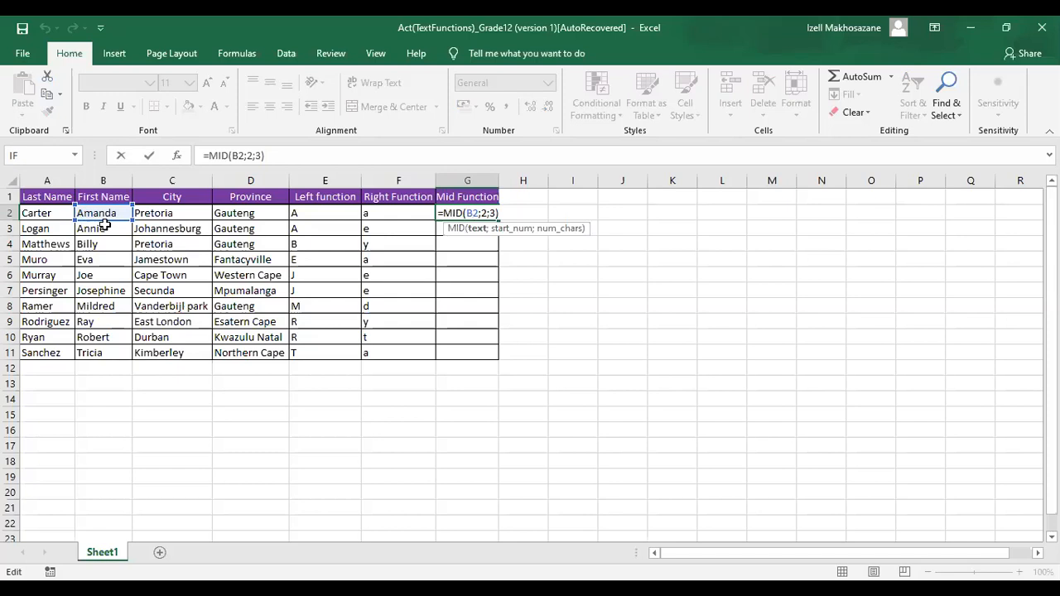
key("Return")
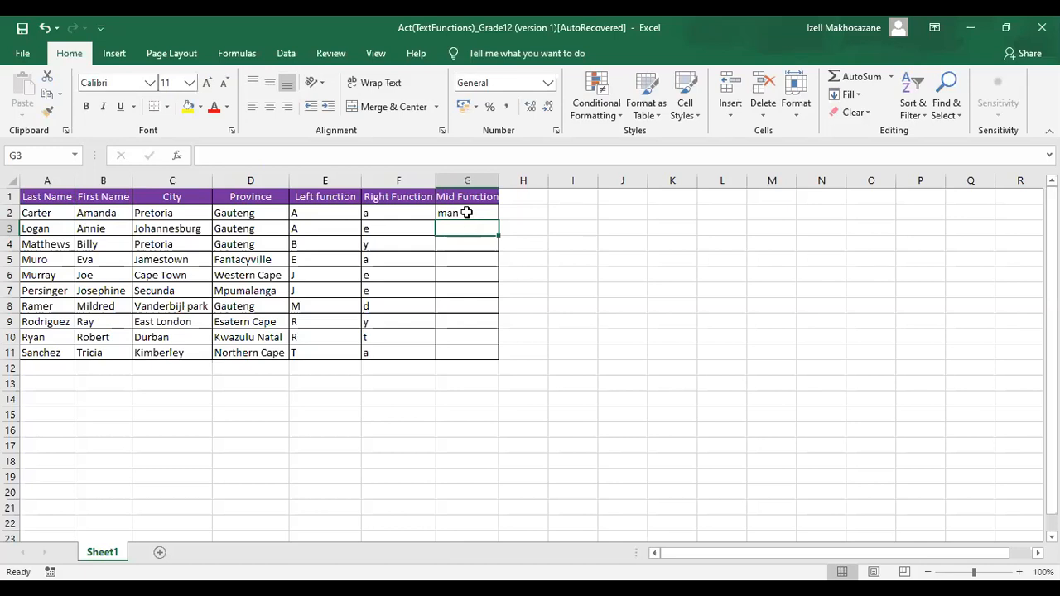
left_click(469, 211)
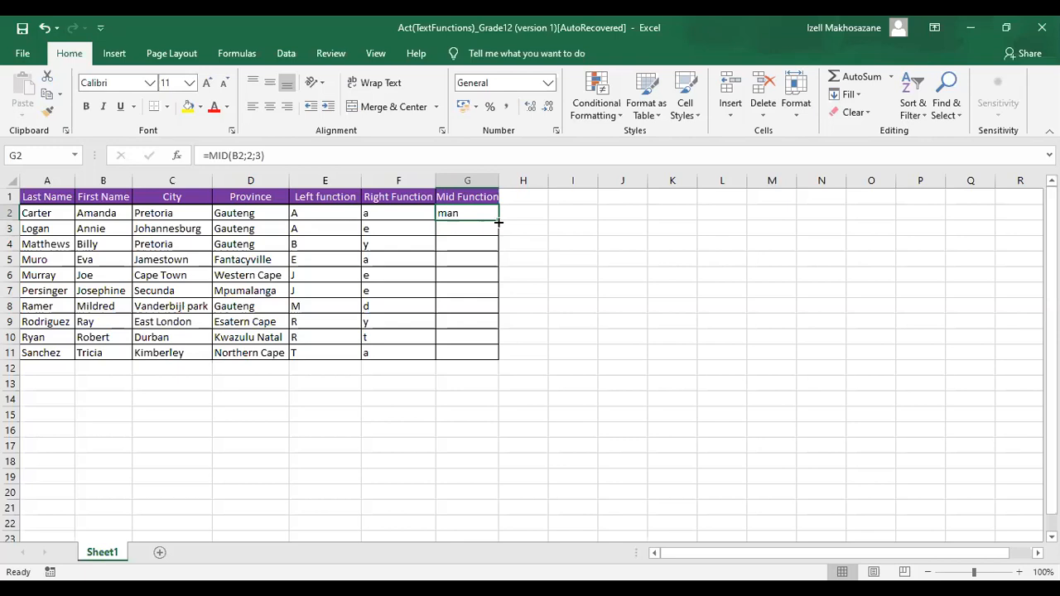
left_click_drag(498, 222, 498, 354)
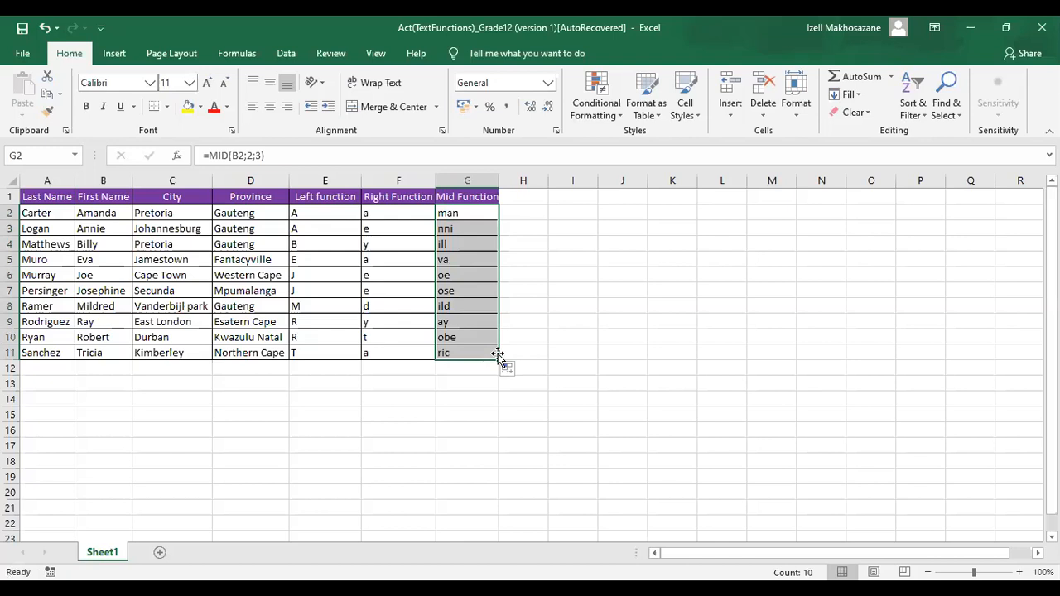
Check the MID formulas in G2 to G4 and compare the first names in B5, B6 and B9 with their Mid Function results
left_click(476, 213)
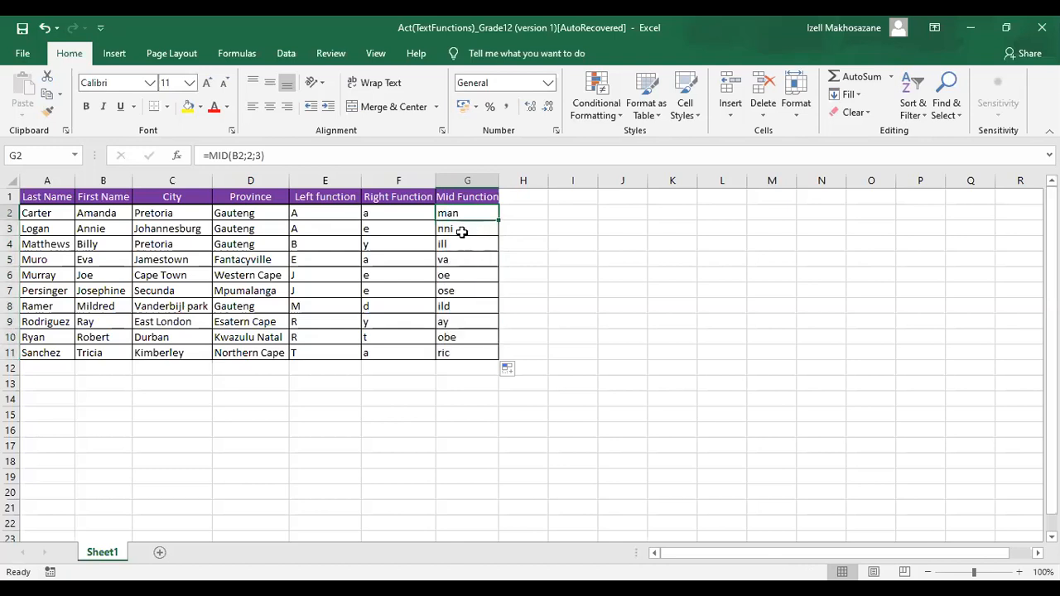
left_click(462, 234)
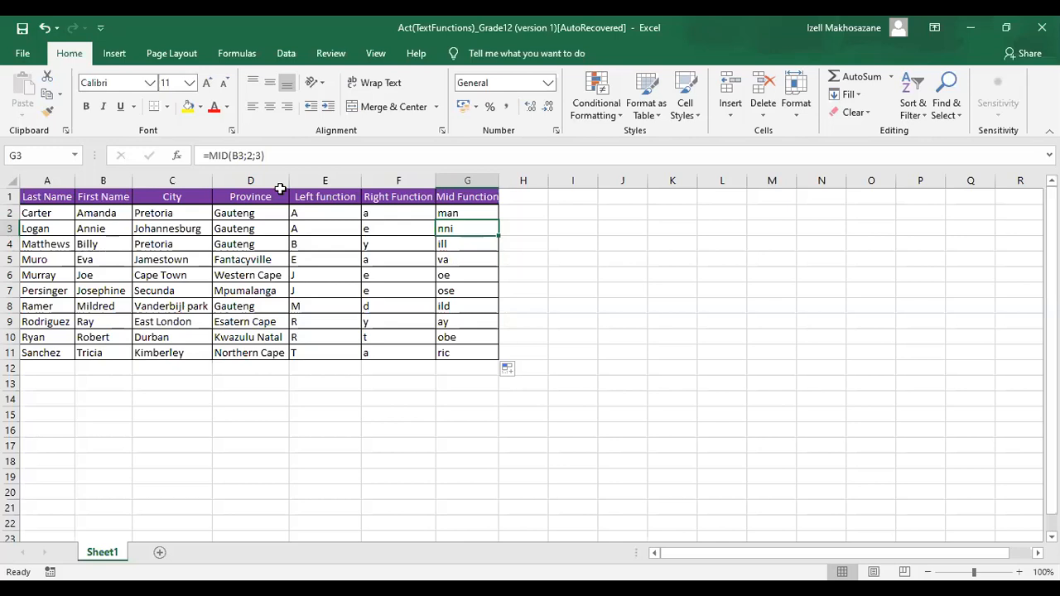
left_click(469, 246)
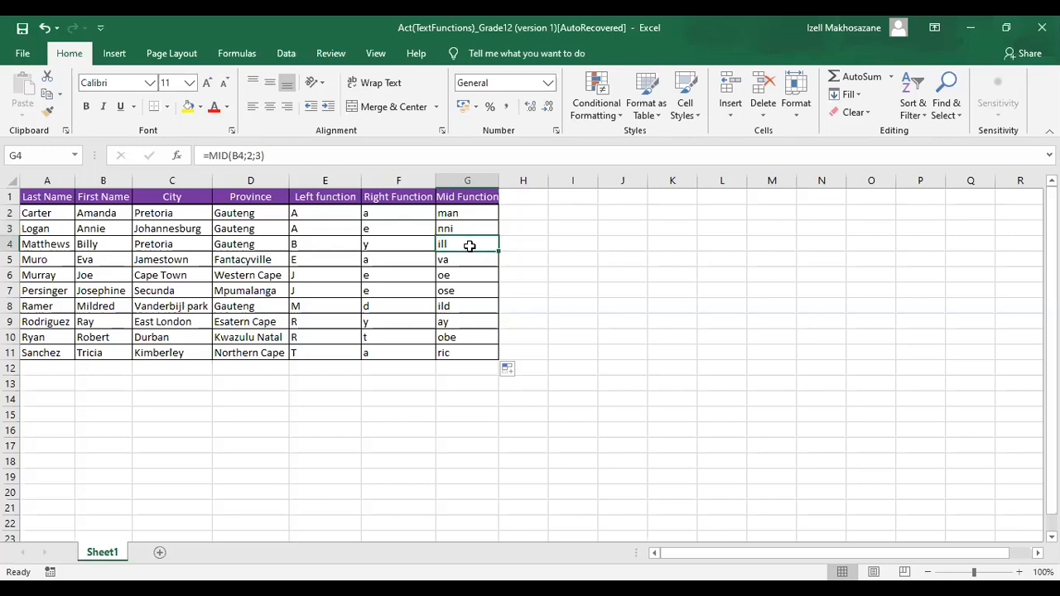
left_click(105, 262)
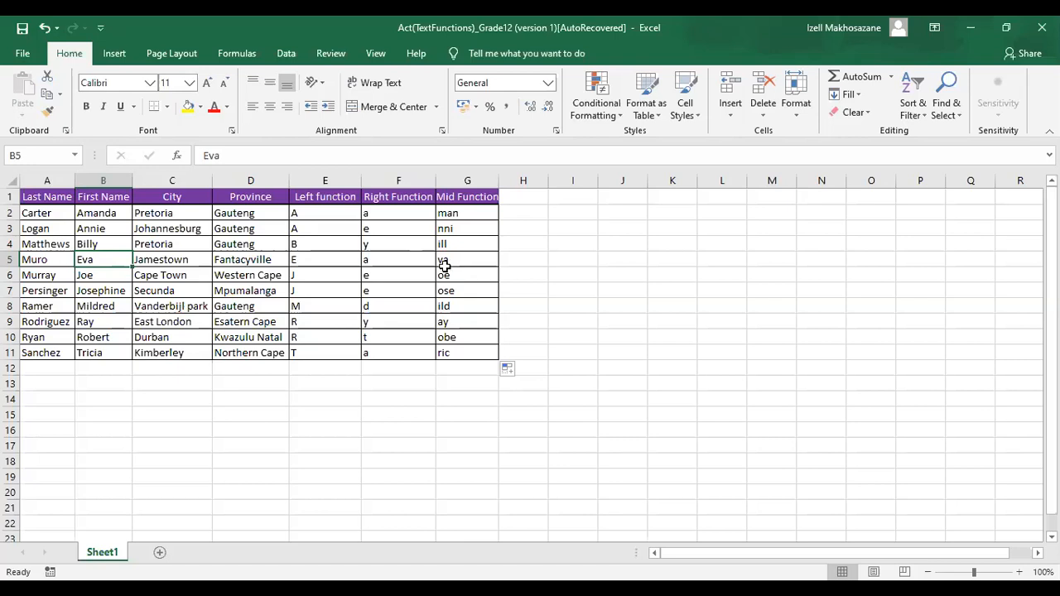
left_click(86, 275)
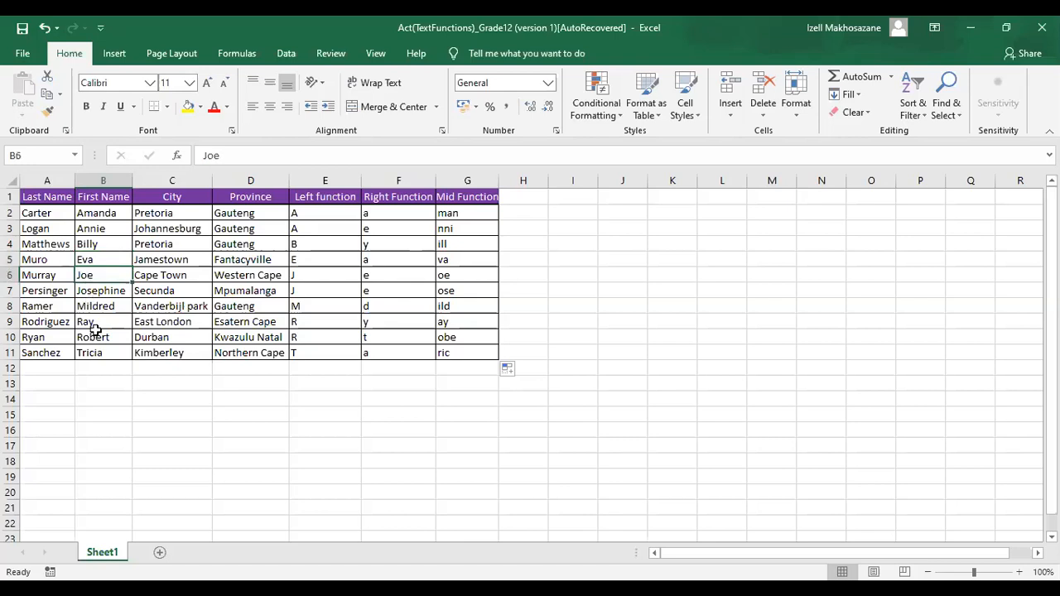
left_click(97, 323)
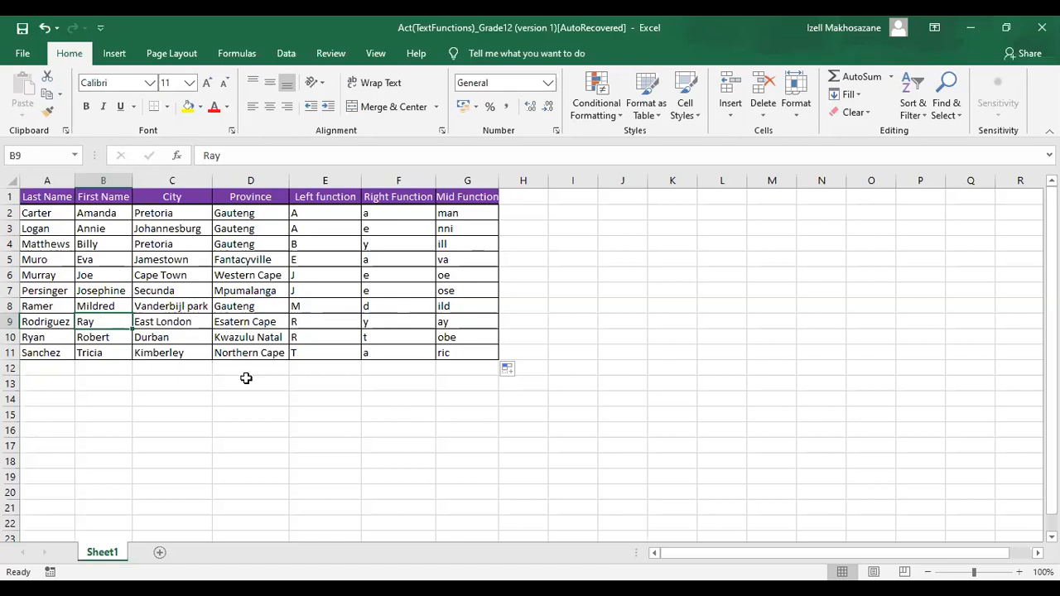
left_click(458, 214)
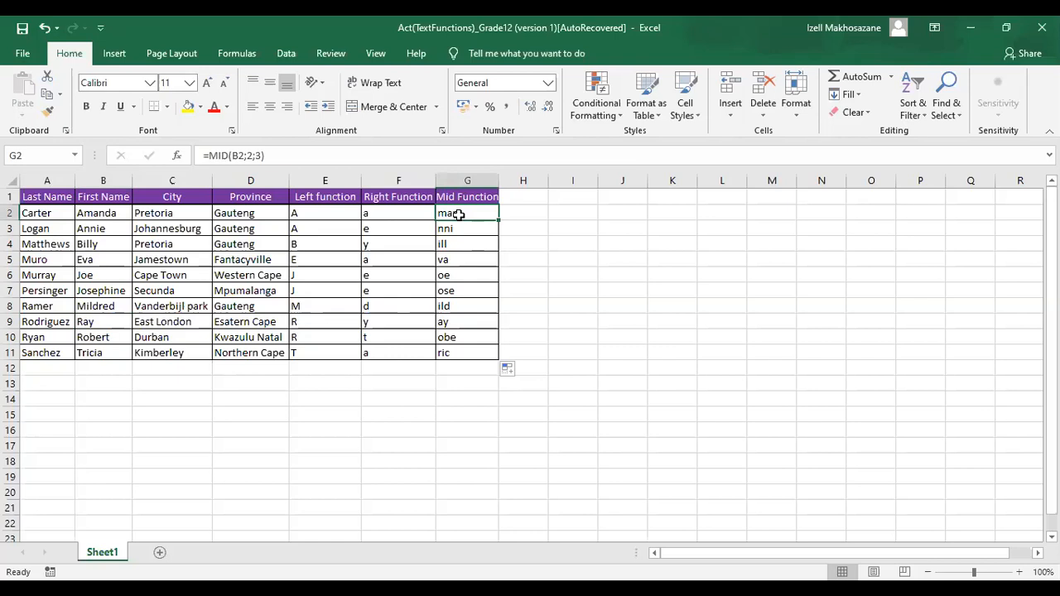
double_click(458, 216)
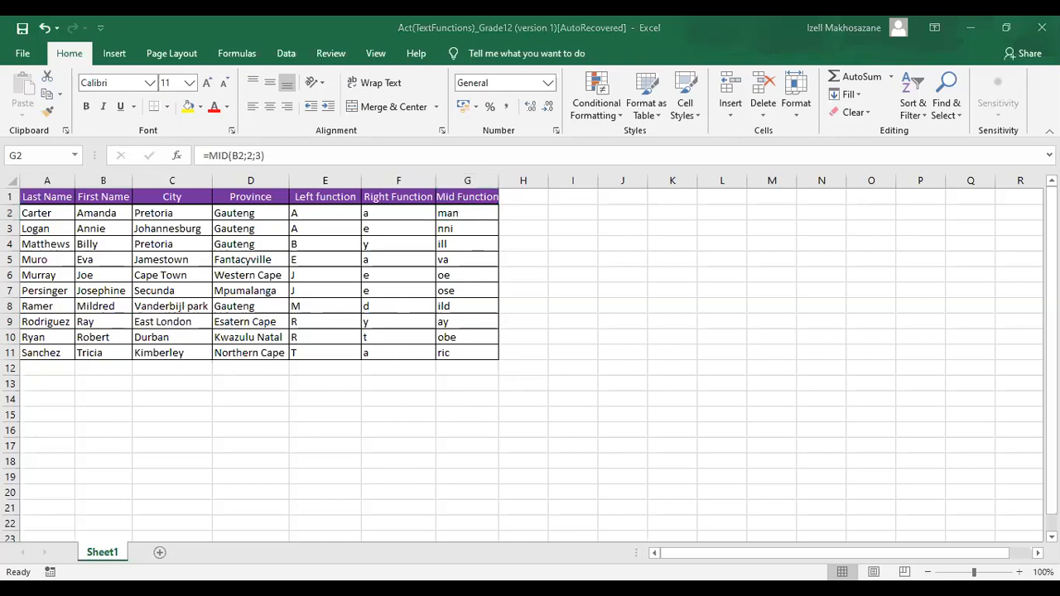